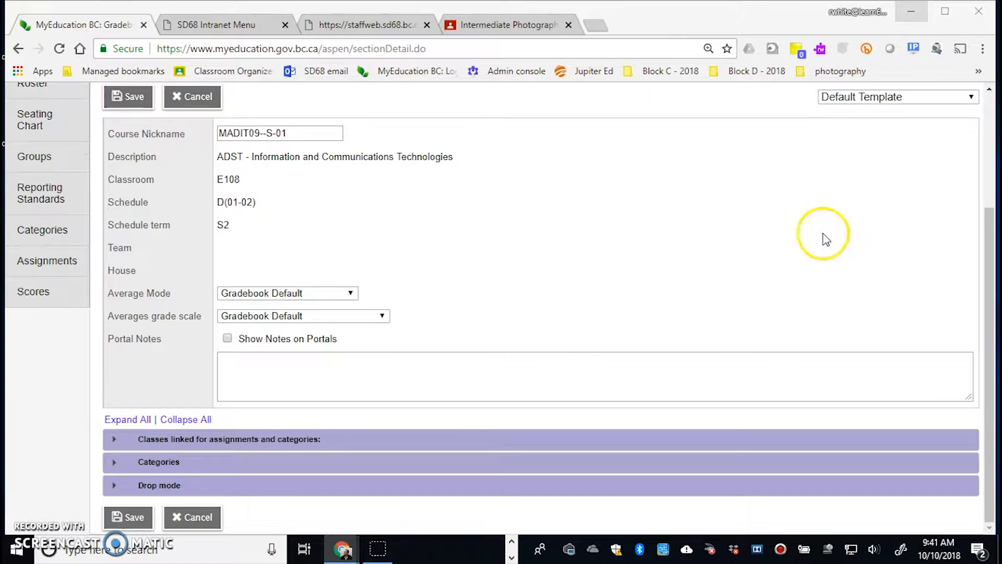
Open the user preferences from the account menu and return to the MADIT09--S-01 class details
{"action": "left_click_drag", "start_coordinate": [990, 223], "coordinate": [992, 119]}
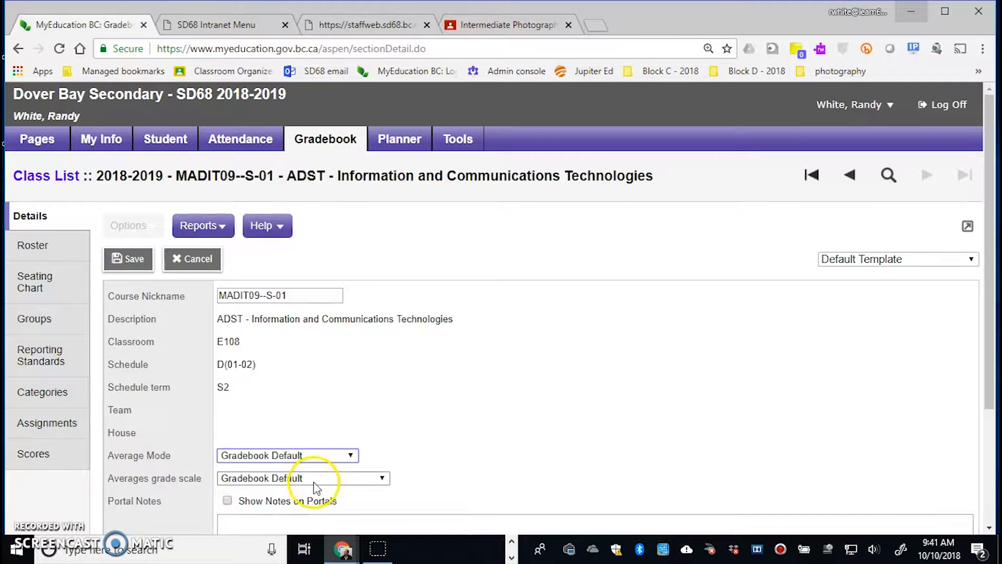
{"action": "scroll", "coordinate": [474, 412], "scroll_direction": "down", "scroll_amount": 3}
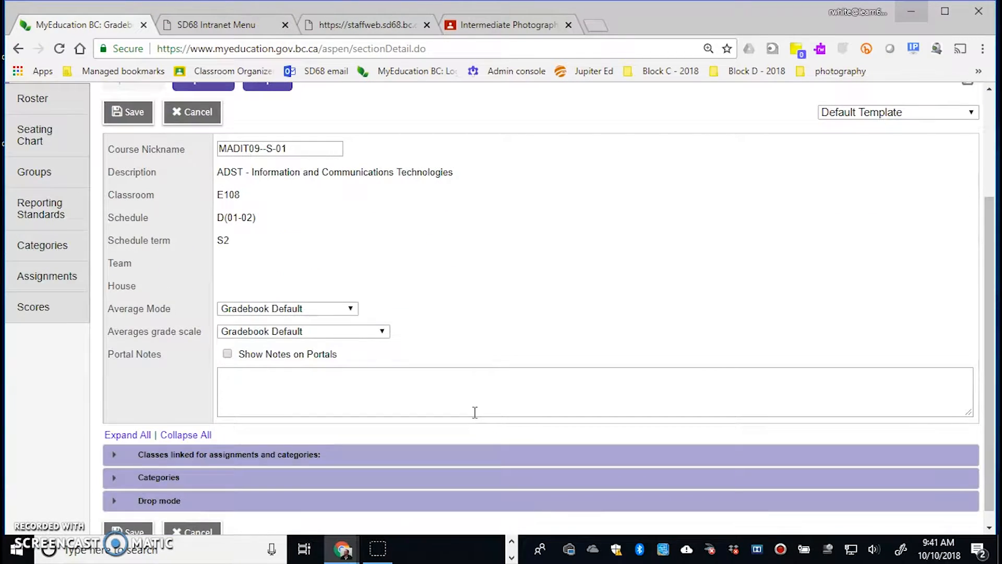
{"action": "scroll", "coordinate": [475, 409], "scroll_direction": "up", "scroll_amount": 3}
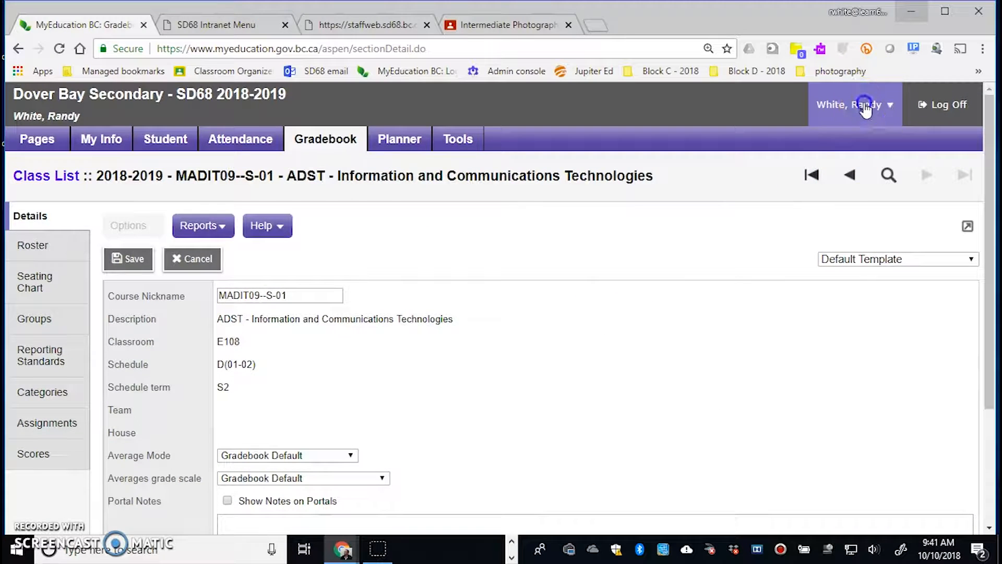
{"action": "left_click", "coordinate": [866, 102]}
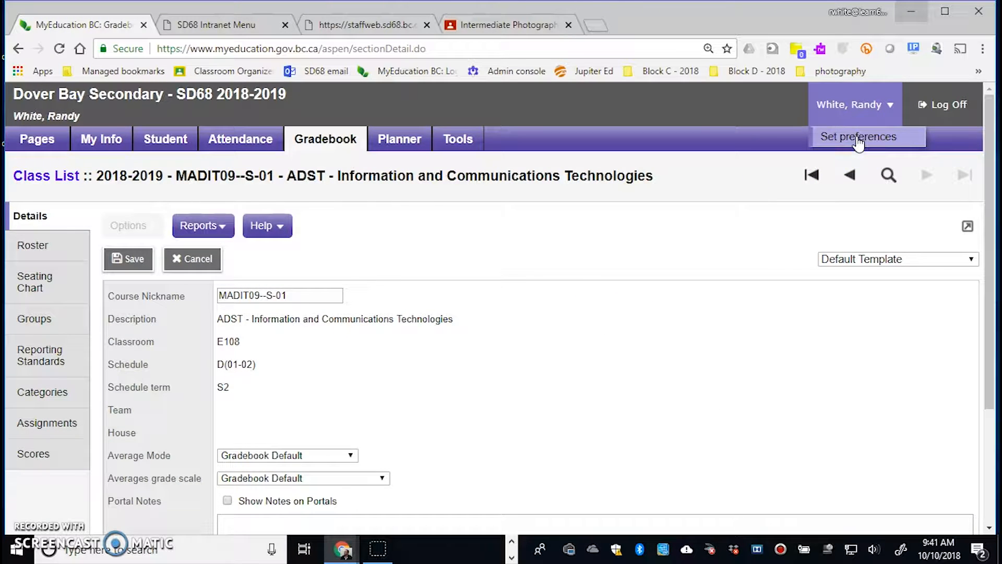
{"action": "left_click", "coordinate": [856, 144]}
{"action": "left_click", "coordinate": [616, 336]}
{"action": "left_click", "coordinate": [429, 433]}
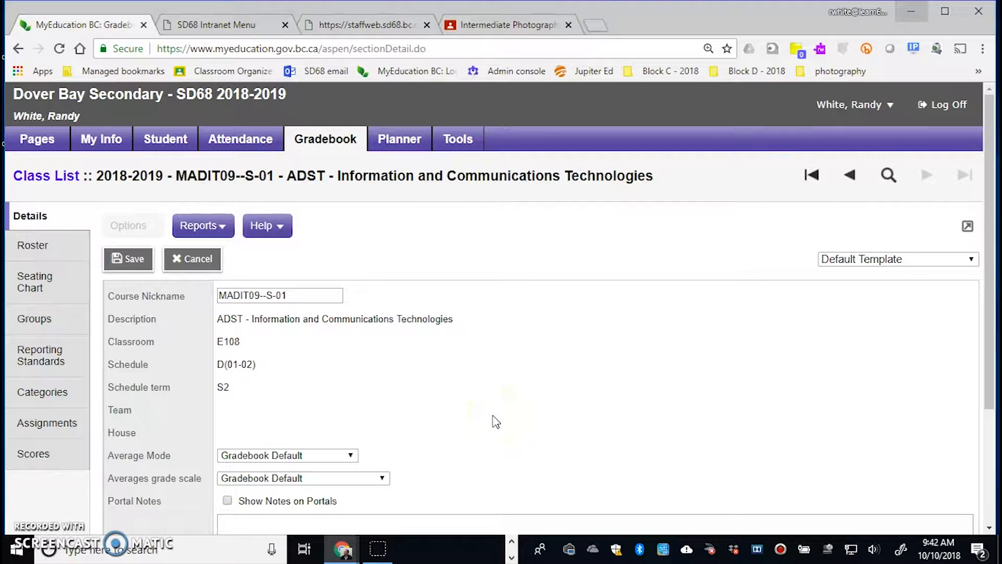
Set the class's average mode to Categories only
{"action": "left_click", "coordinate": [349, 456]}
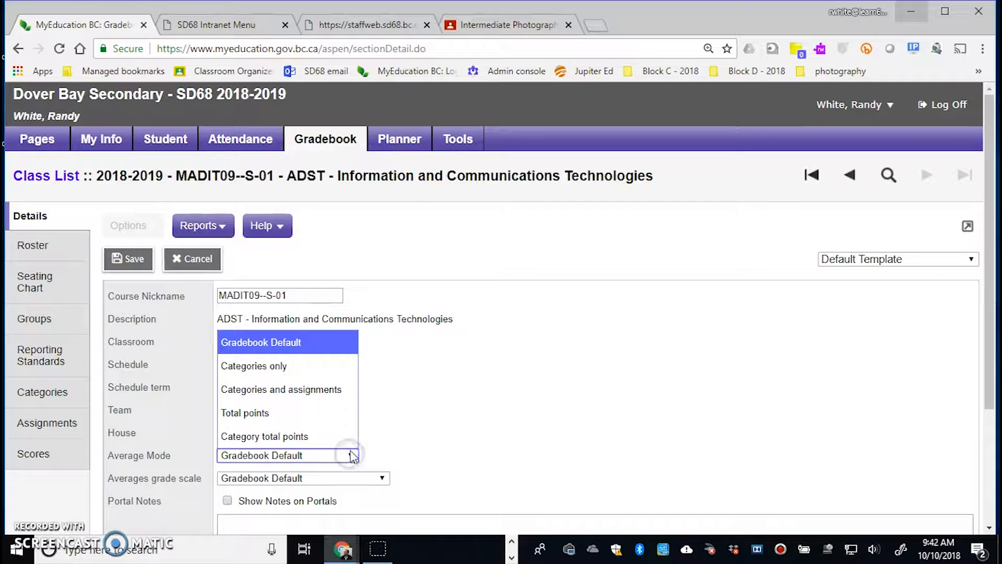
{"action": "left_click", "coordinate": [282, 368]}
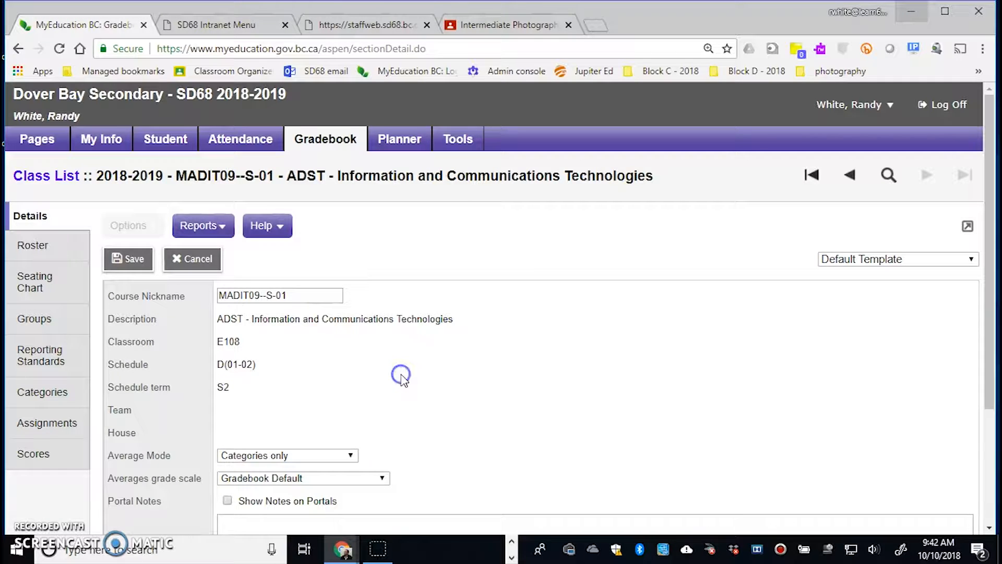
{"action": "scroll", "coordinate": [402, 379], "scroll_direction": "down", "scroll_amount": 3}
{"action": "left_click", "coordinate": [348, 295]}
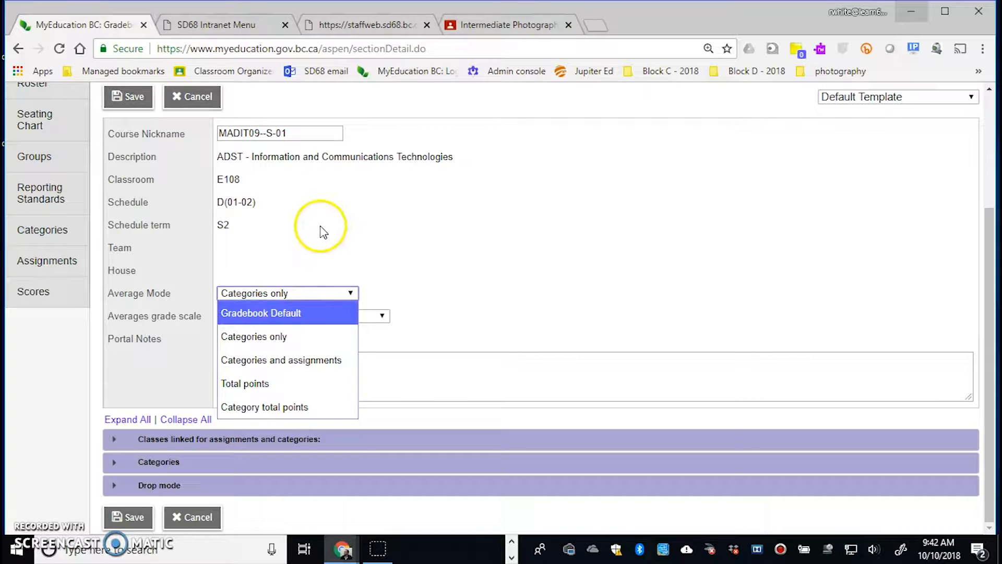
{"action": "left_click", "coordinate": [281, 338]}
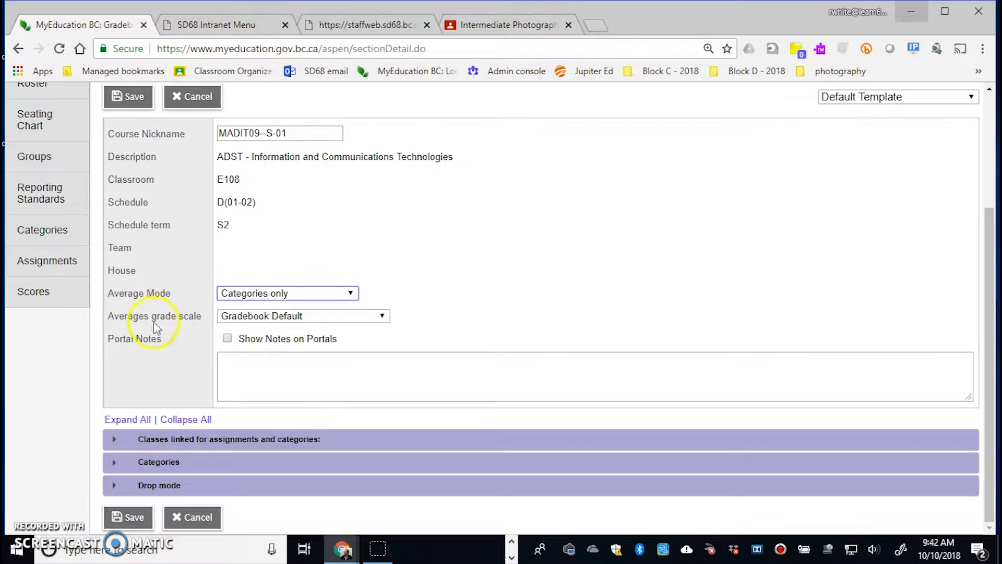
Set the averages grade scale to EMG-DEV-PRF-EXT and save the class details
{"action": "left_click", "coordinate": [383, 316]}
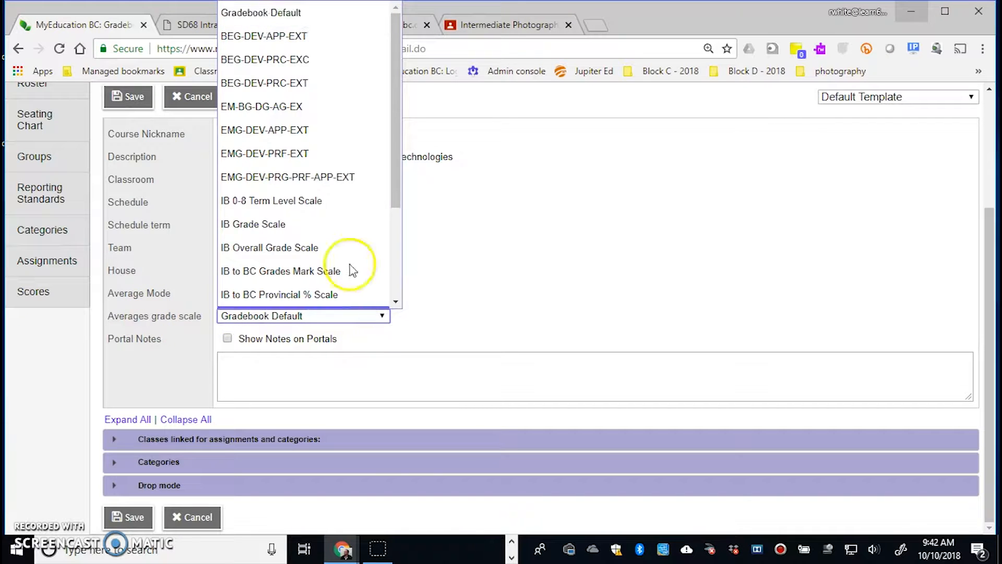
{"action": "scroll", "coordinate": [294, 213], "scroll_direction": "down", "scroll_amount": 1}
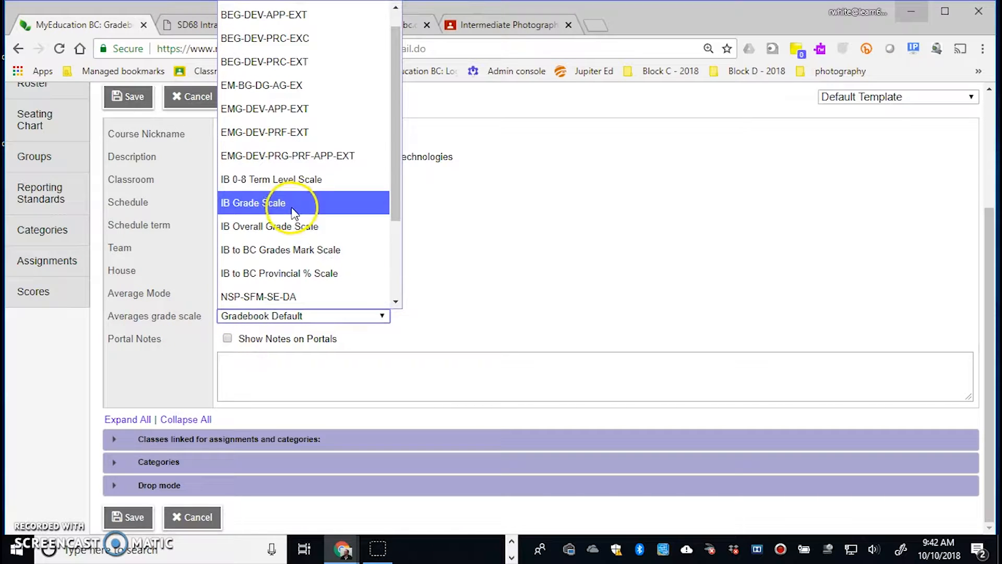
{"action": "left_click", "coordinate": [265, 134]}
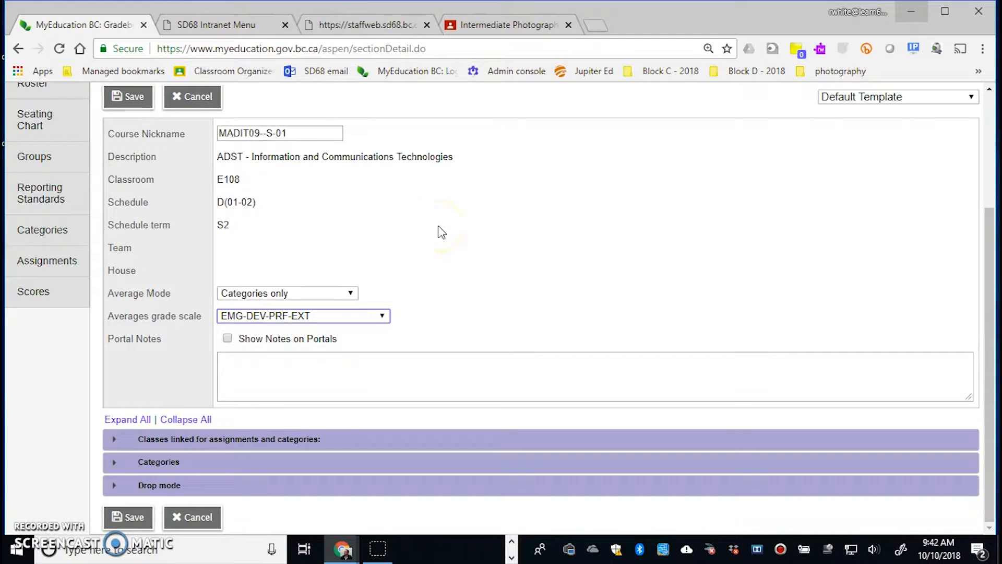
{"action": "left_click", "coordinate": [128, 522]}
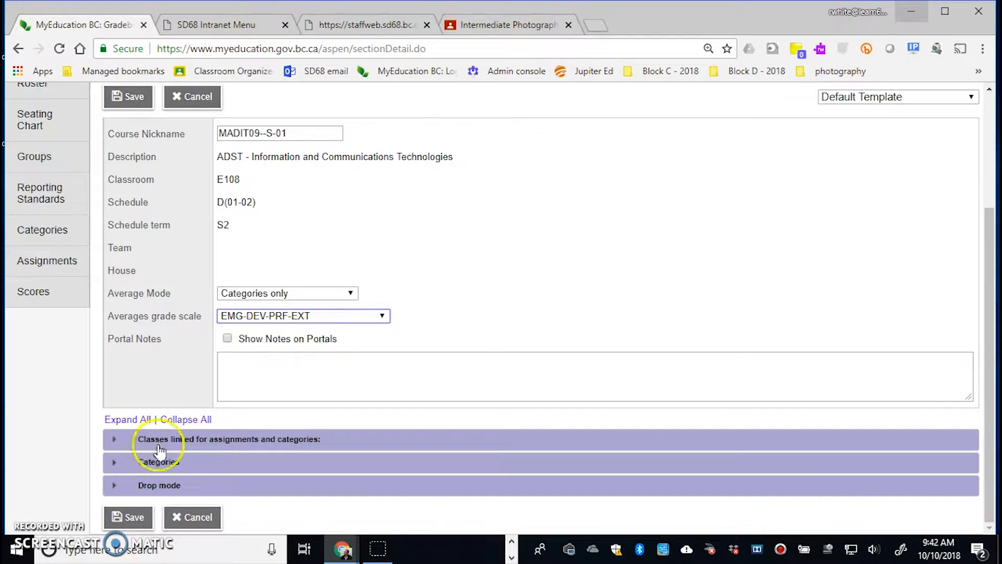
Start a new category for the class with the code EOL and the description Evidence of Learning
{"action": "left_click", "coordinate": [112, 462]}
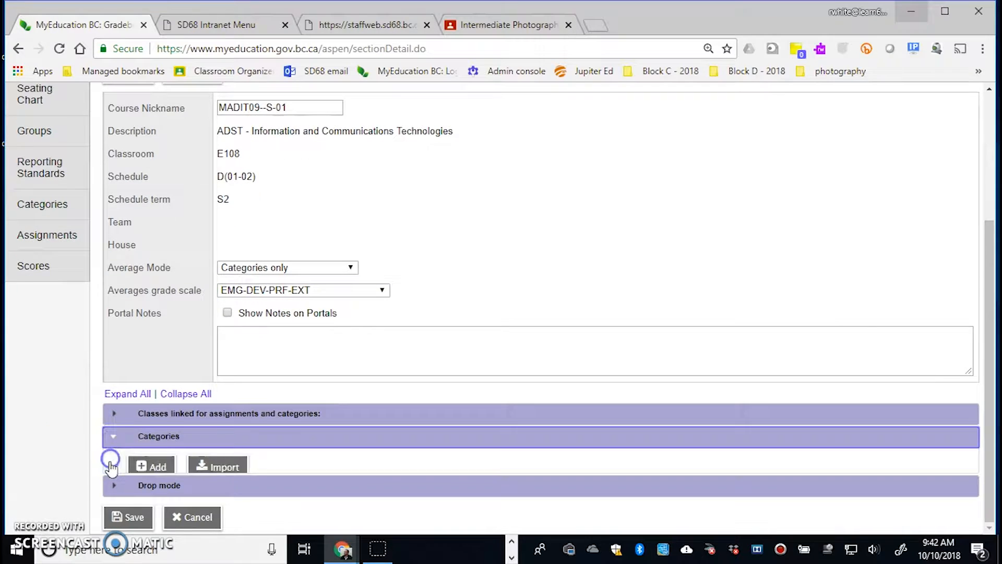
{"action": "left_click", "coordinate": [147, 445]}
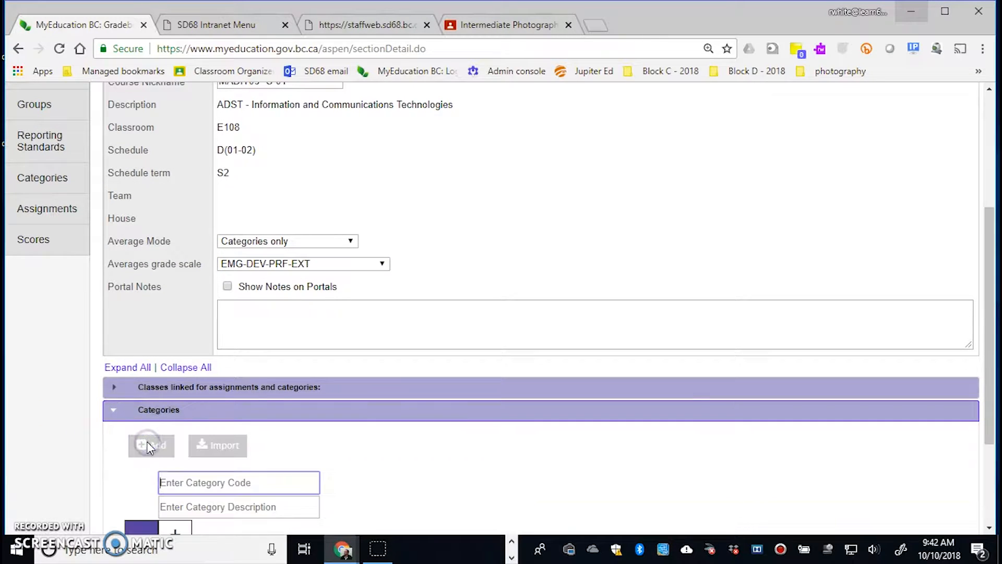
{"action": "scroll", "coordinate": [369, 465], "scroll_direction": "down", "scroll_amount": 3}
{"action": "left_click", "coordinate": [248, 335]}
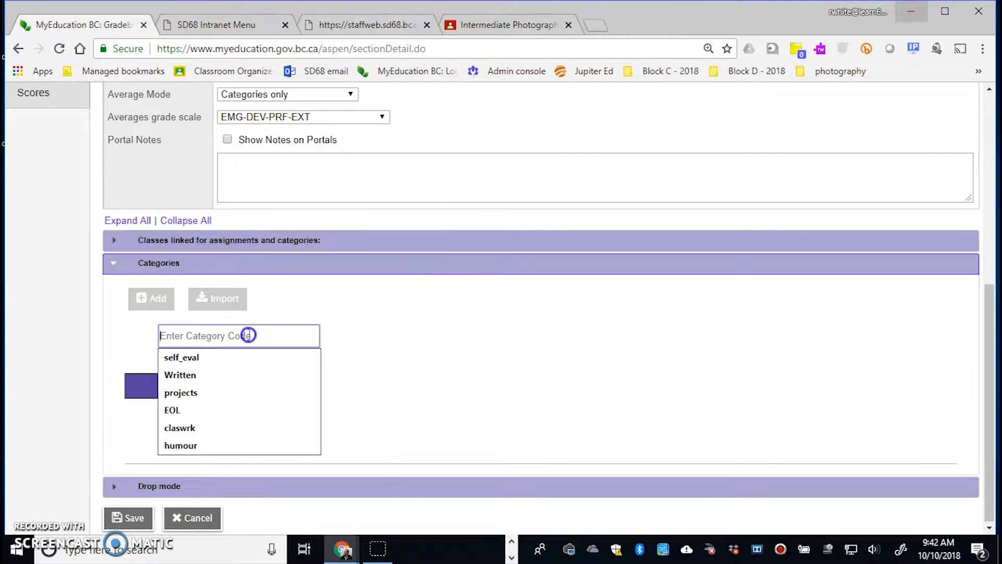
{"action": "left_click", "coordinate": [197, 410]}
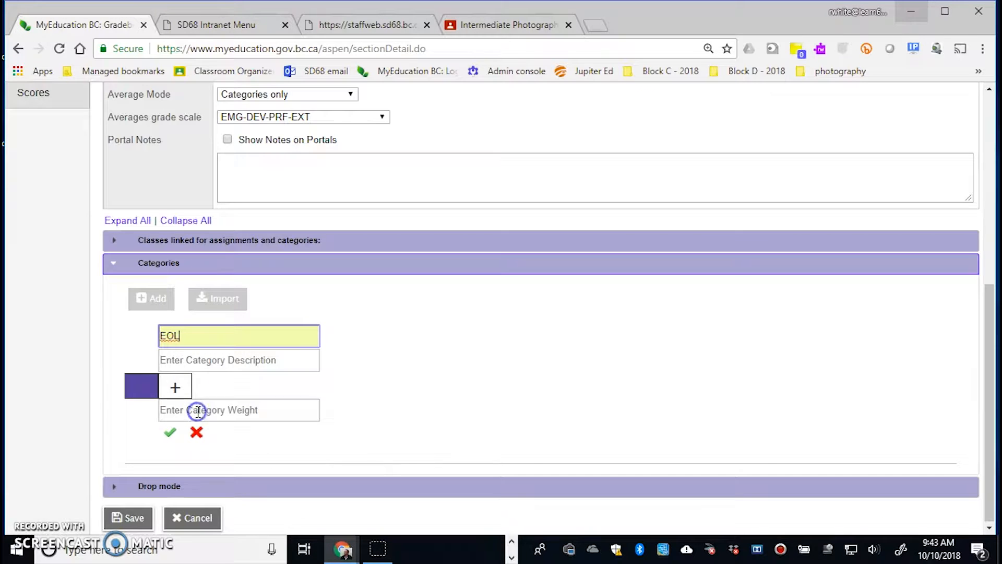
{"action": "left_click", "coordinate": [222, 354]}
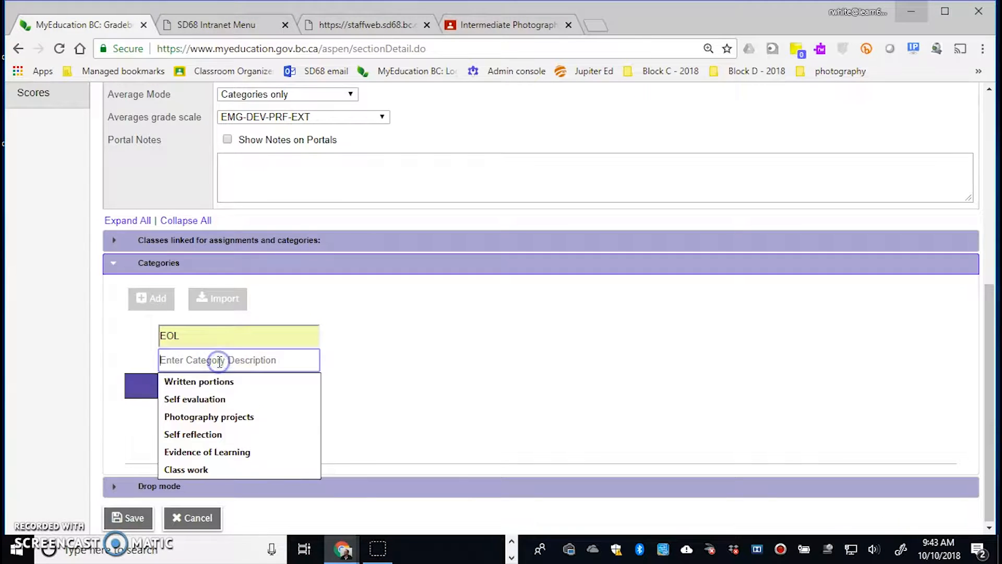
{"action": "left_click", "coordinate": [229, 451]}
Give the new category a weight of 100, accept it and save the class details
{"action": "left_click", "coordinate": [199, 410]}
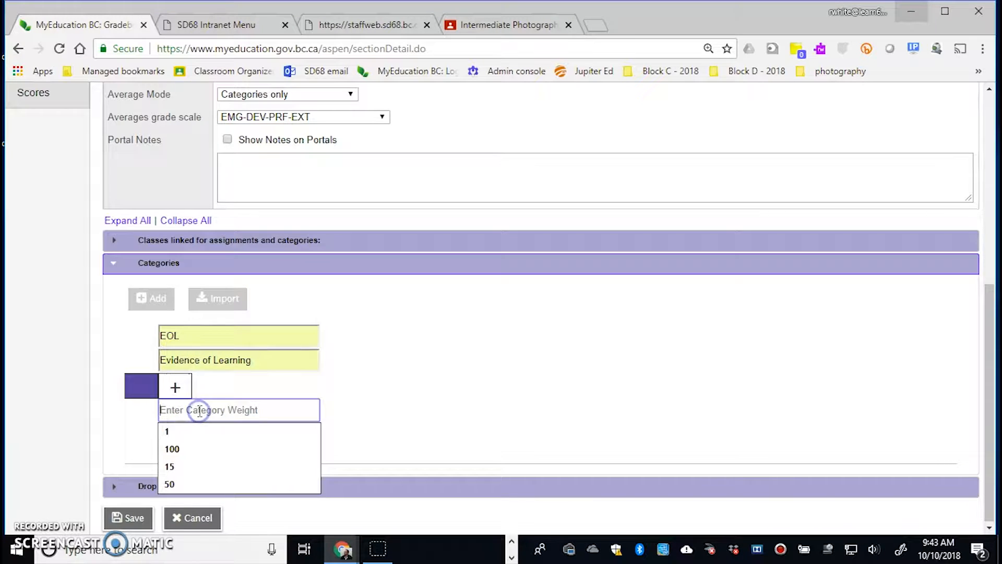
{"action": "left_click", "coordinate": [198, 448]}
{"action": "left_click", "coordinate": [399, 403]}
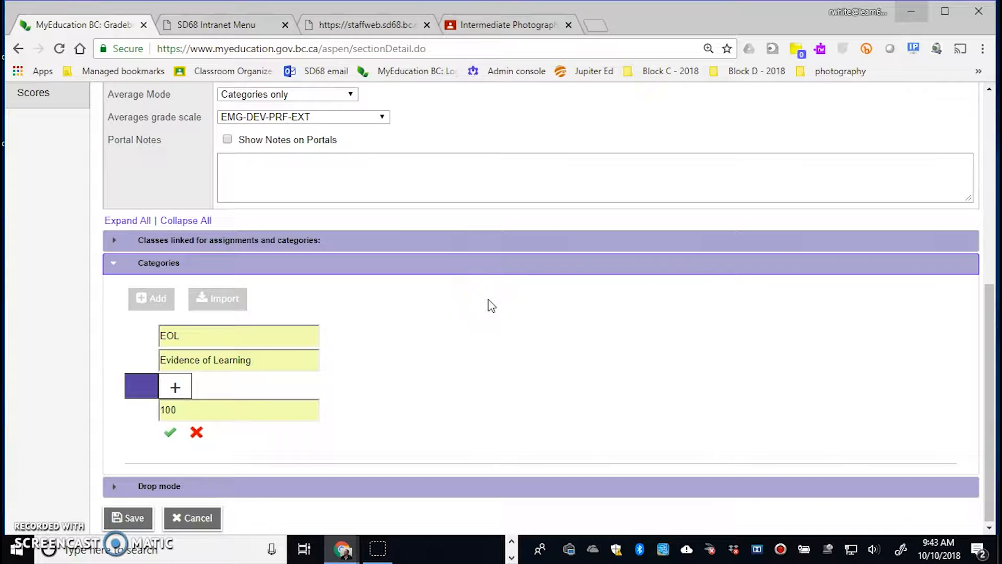
{"action": "left_click", "coordinate": [171, 433]}
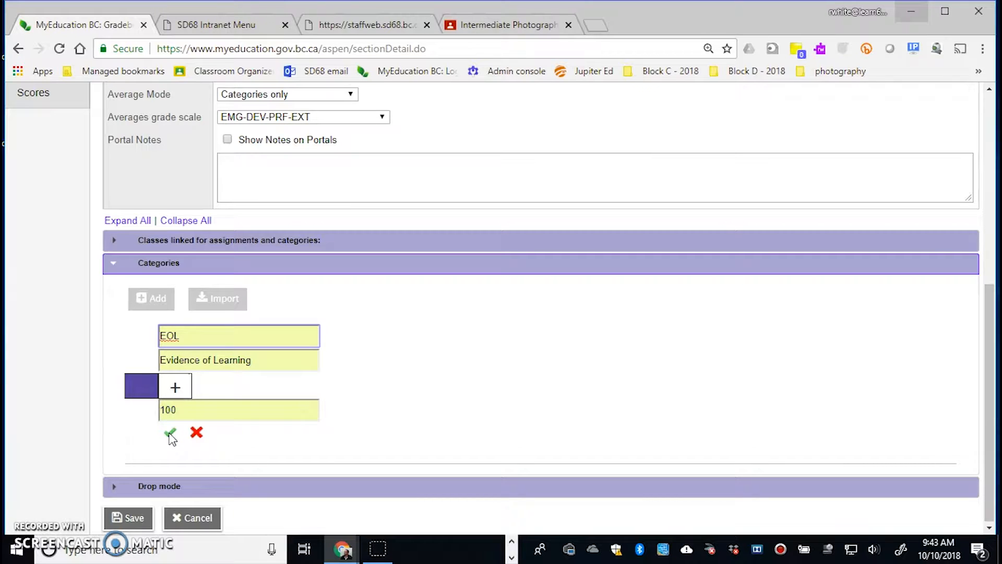
{"action": "left_click", "coordinate": [170, 433]}
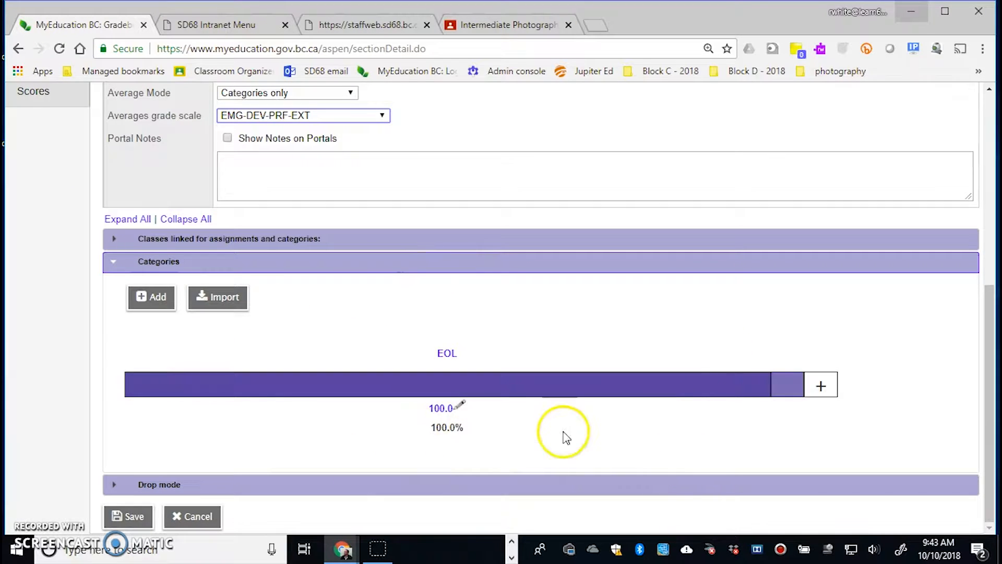
{"action": "left_click", "coordinate": [126, 516]}
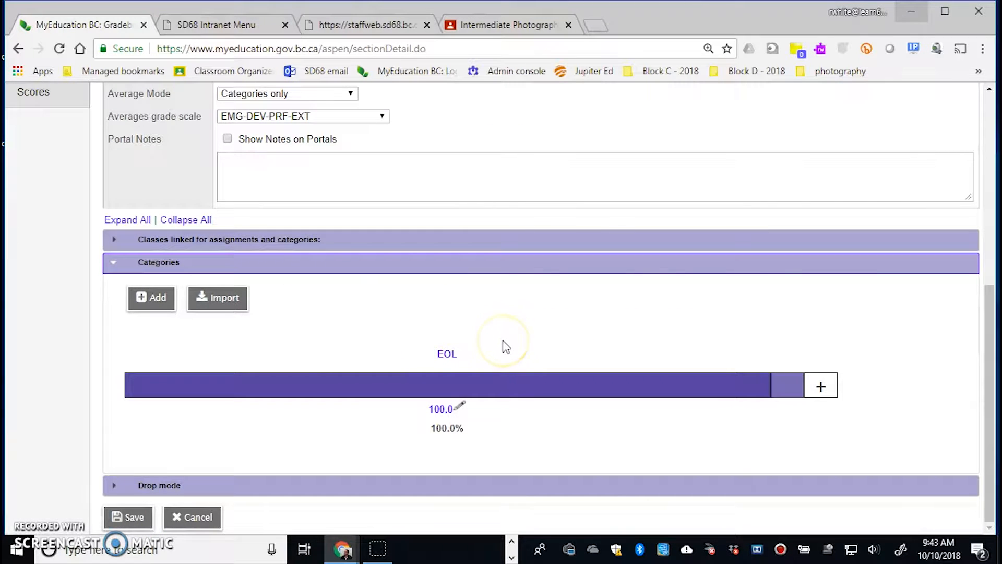
Look at the class's Scores page, and start a new assignment from its Assignments list
{"action": "scroll", "coordinate": [506, 347], "scroll_direction": "up", "scroll_amount": 6}
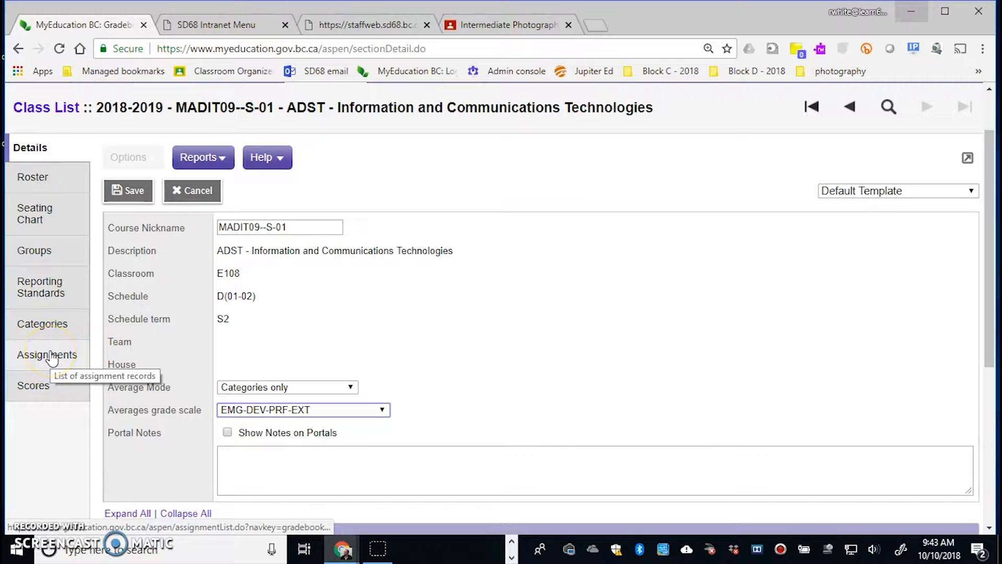
{"action": "left_click", "coordinate": [37, 388]}
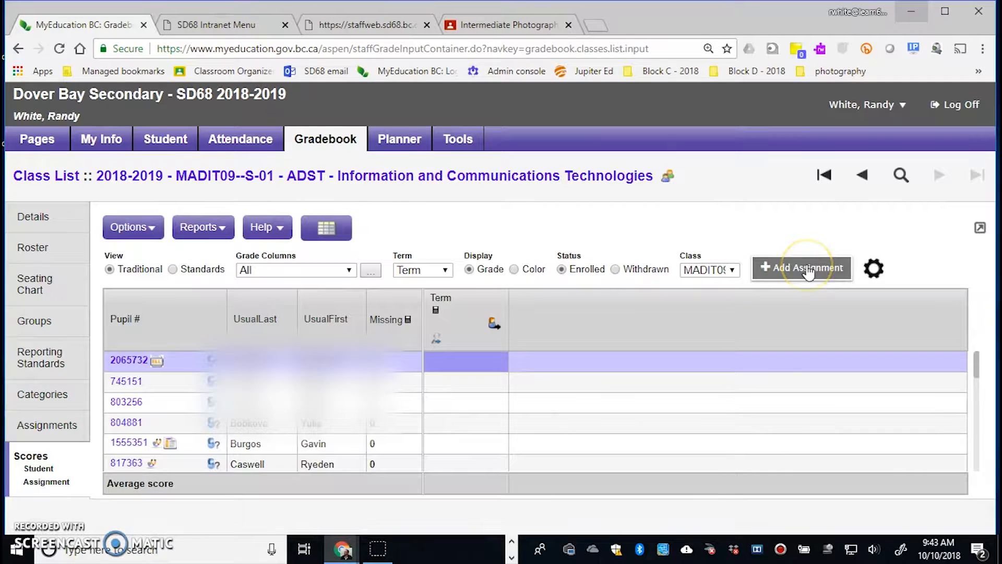
{"action": "left_click", "coordinate": [45, 425]}
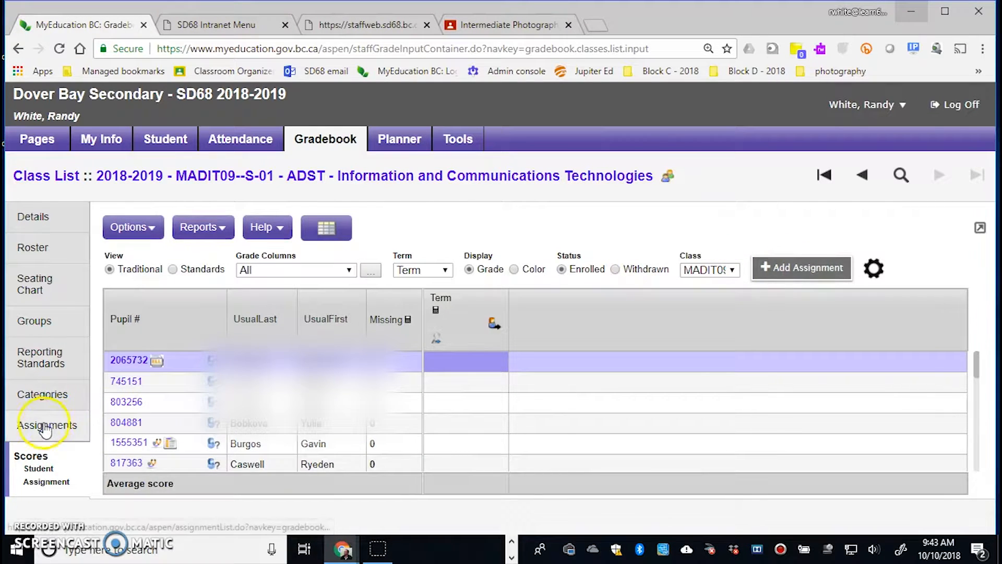
{"action": "left_click", "coordinate": [131, 226]}
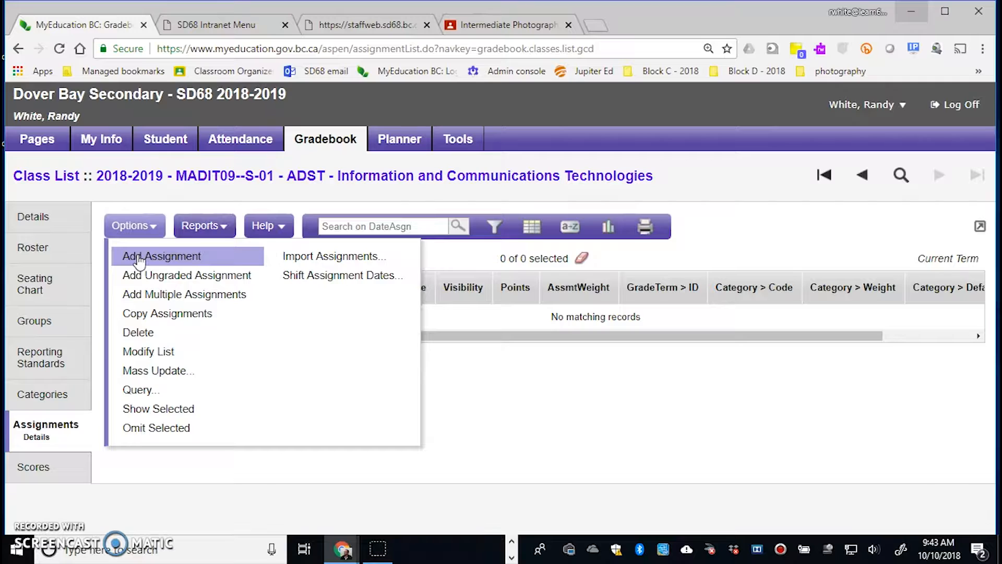
{"action": "left_click", "coordinate": [139, 257]}
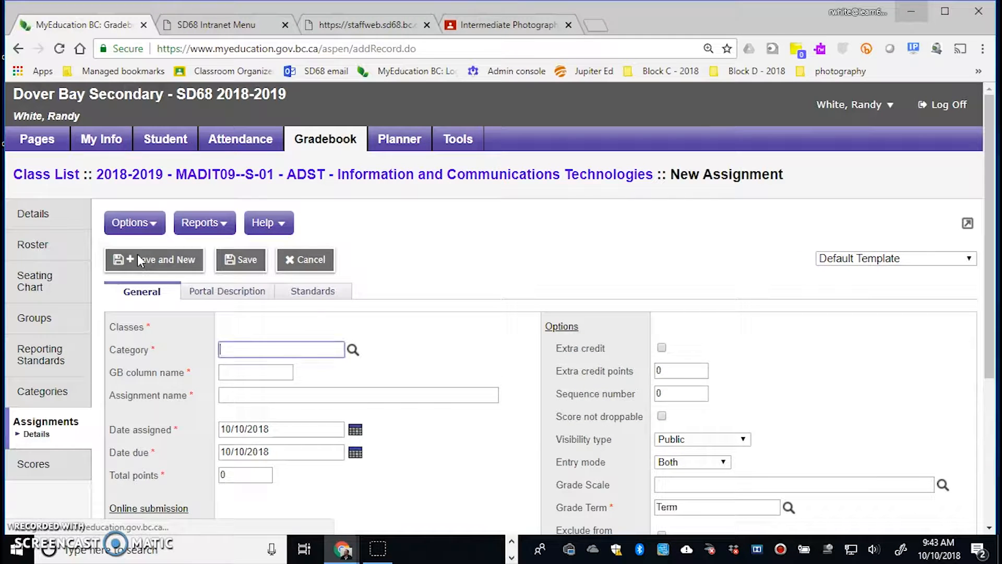
{"action": "left_click", "coordinate": [49, 464]}
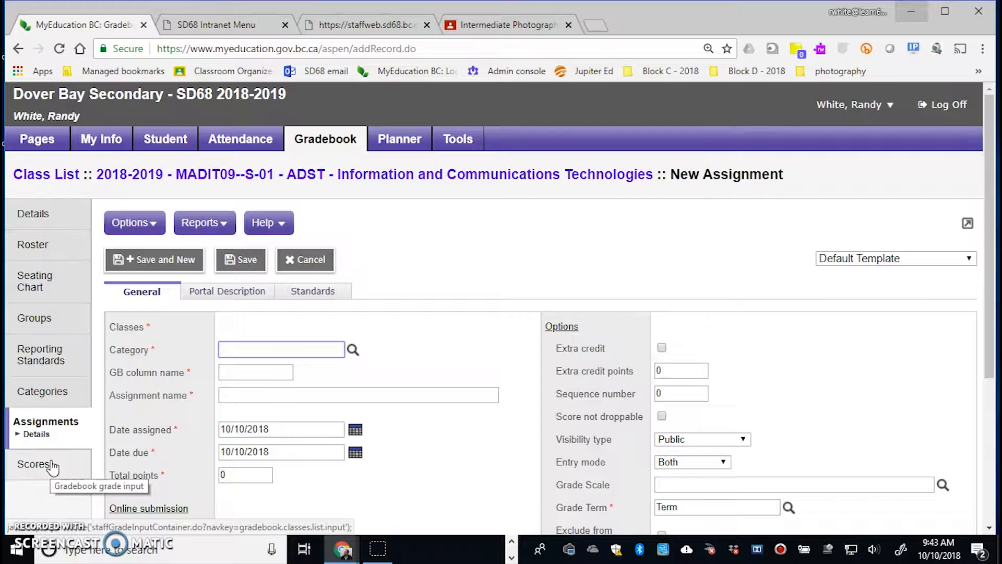
{"action": "left_click", "coordinate": [37, 436]}
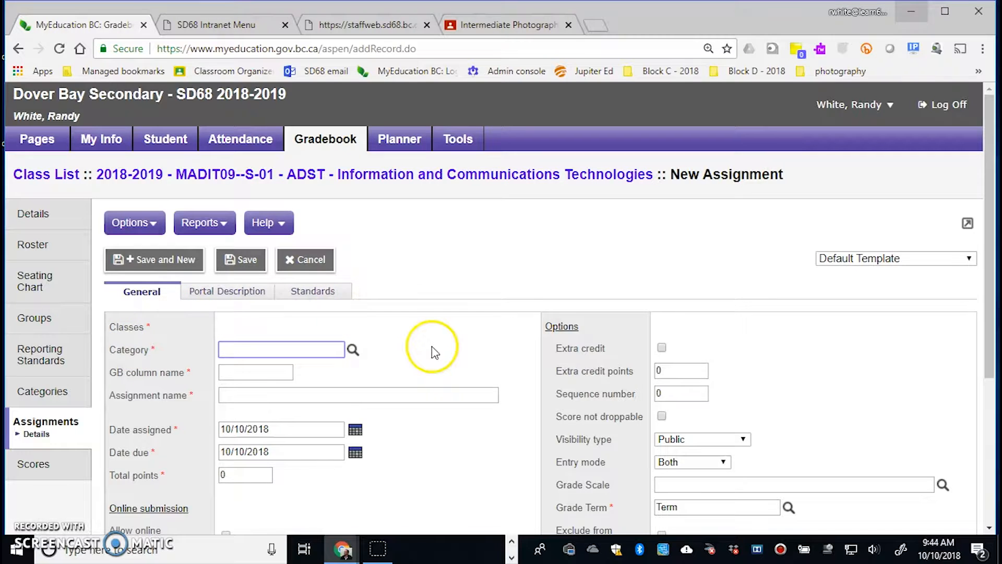
Assign the new assignment to the EOL (Evidence of Learning) category
{"action": "scroll", "coordinate": [431, 346], "scroll_direction": "down", "scroll_amount": 2}
{"action": "left_click", "coordinate": [352, 276]}
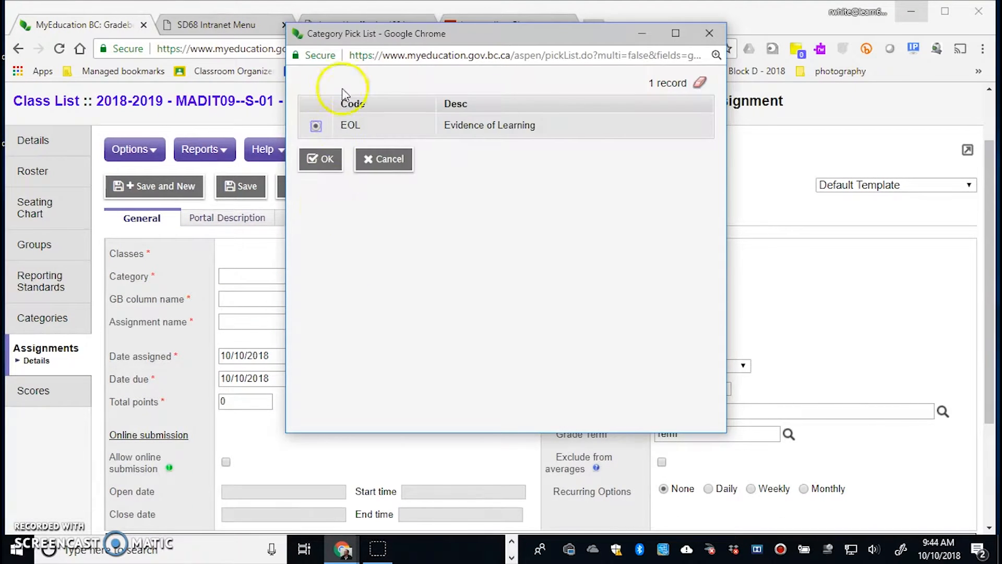
{"action": "left_click", "coordinate": [321, 159]}
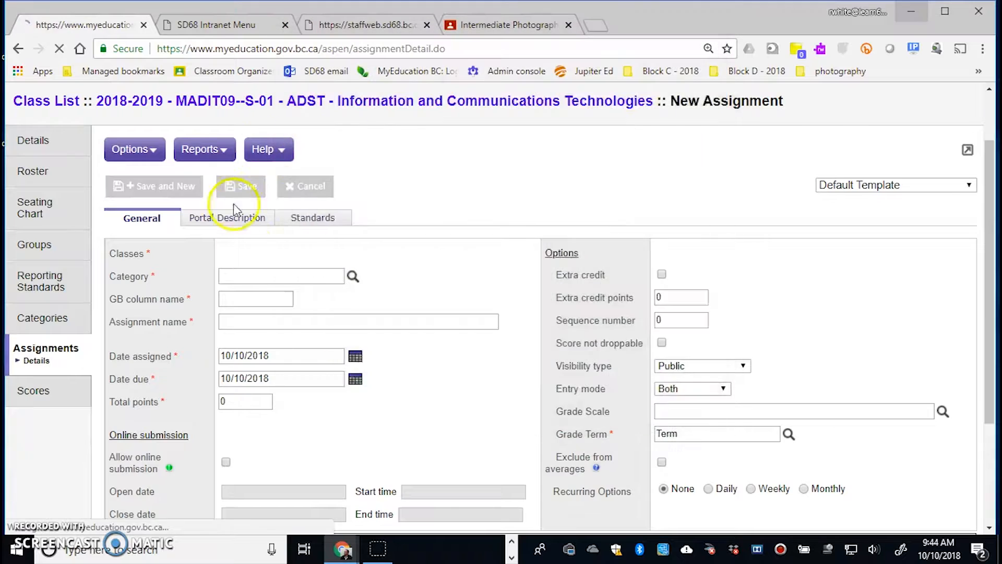
Enter Hist_comp as the GB column name and History of Computers as the assignment name
{"action": "left_click", "coordinate": [245, 372]}
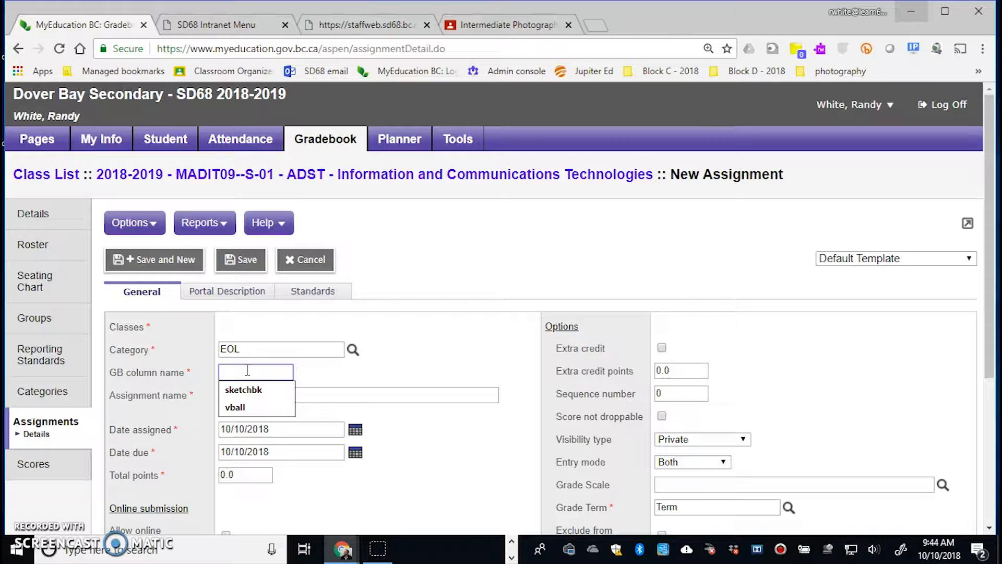
{"action": "type", "text": "Hist_comp"}
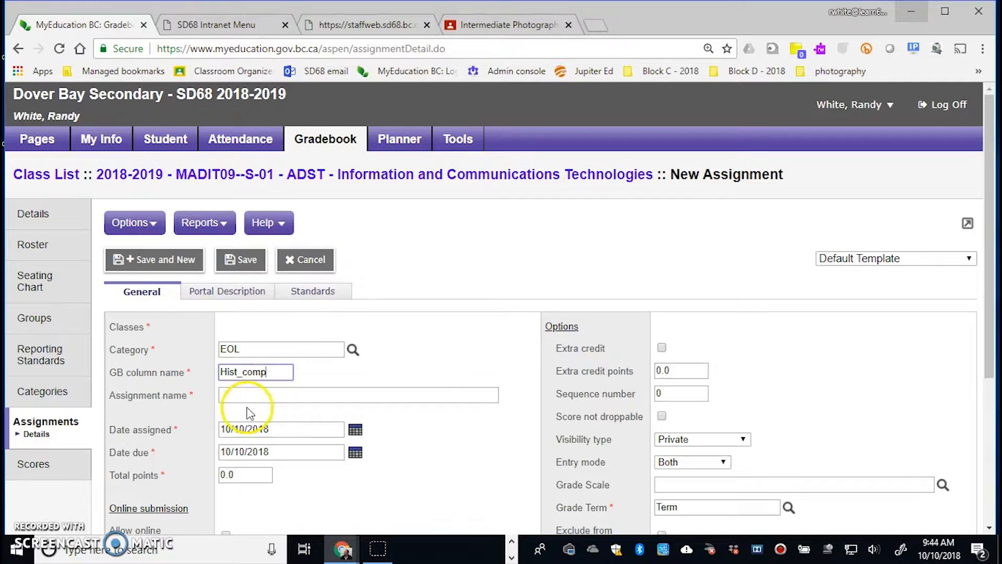
{"action": "left_click", "coordinate": [251, 396]}
{"action": "type", "text": "History of Computers"}
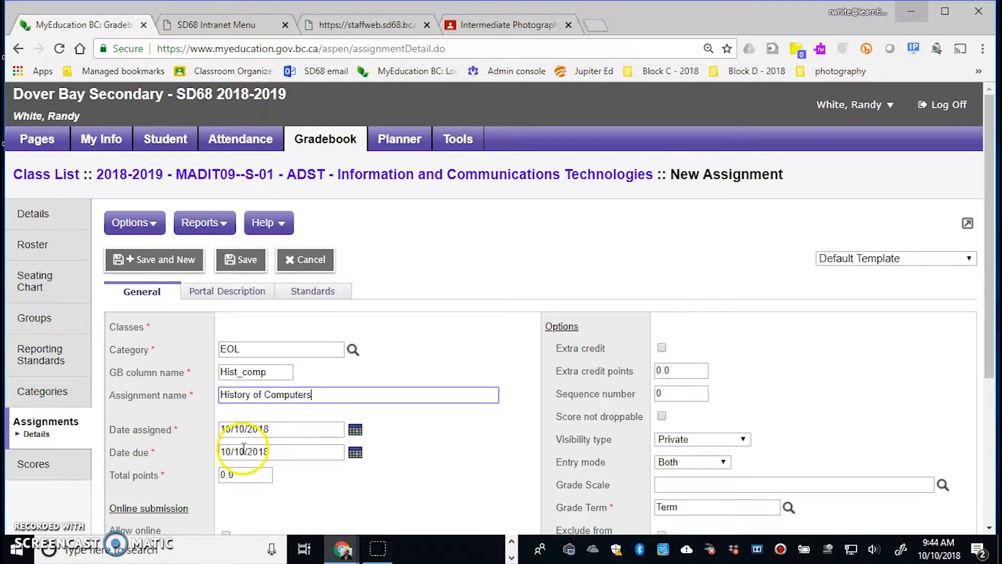
Set the assignment's date assigned to 04/02/2019 and its date due to 15/02/2019
{"action": "left_click", "coordinate": [354, 432]}
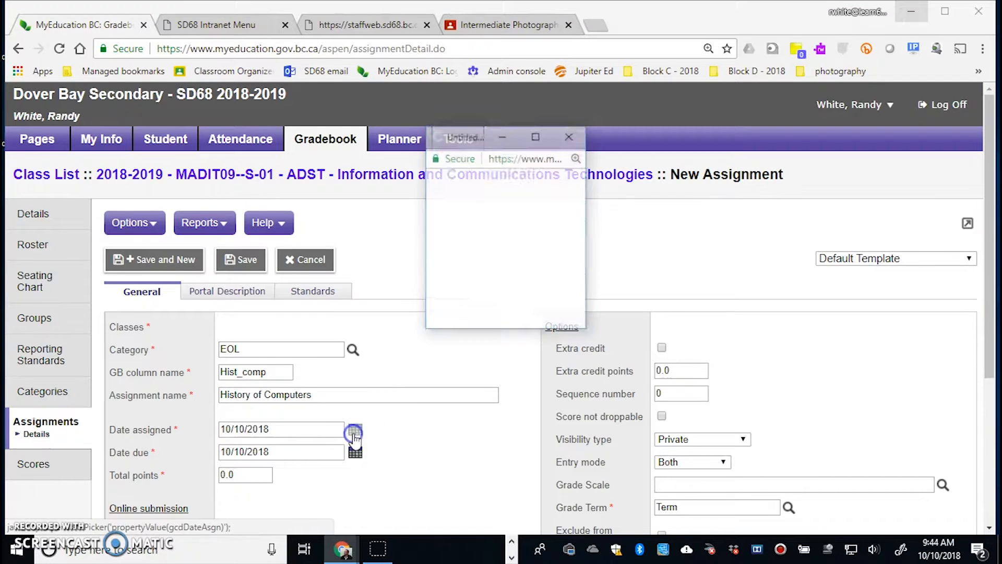
{"action": "left_click", "coordinate": [568, 179]}
{"action": "left_click", "coordinate": [567, 179]}
{"action": "left_click", "coordinate": [565, 178]}
{"action": "left_click", "coordinate": [563, 178]}
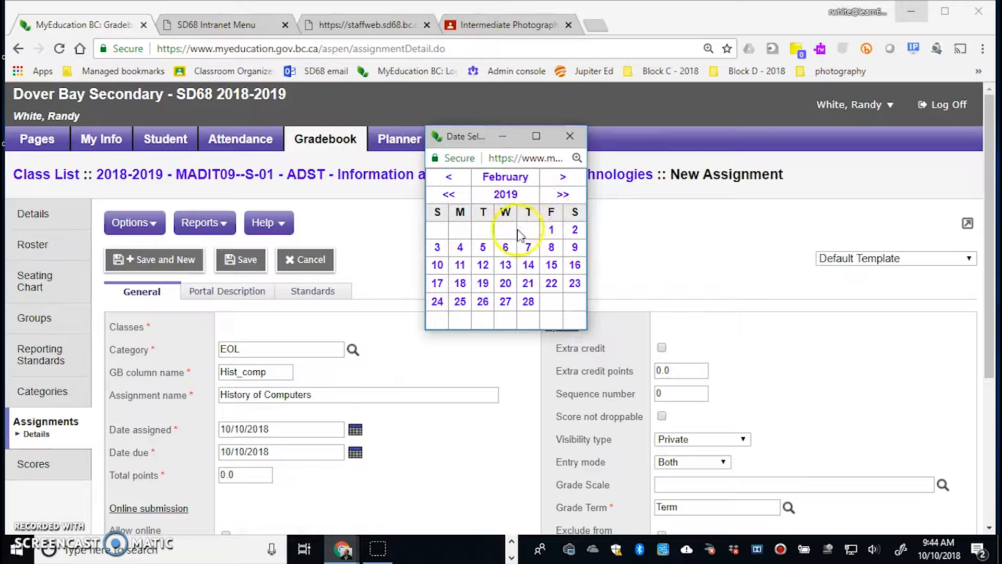
{"action": "left_click", "coordinate": [459, 247]}
{"action": "left_click", "coordinate": [355, 452]}
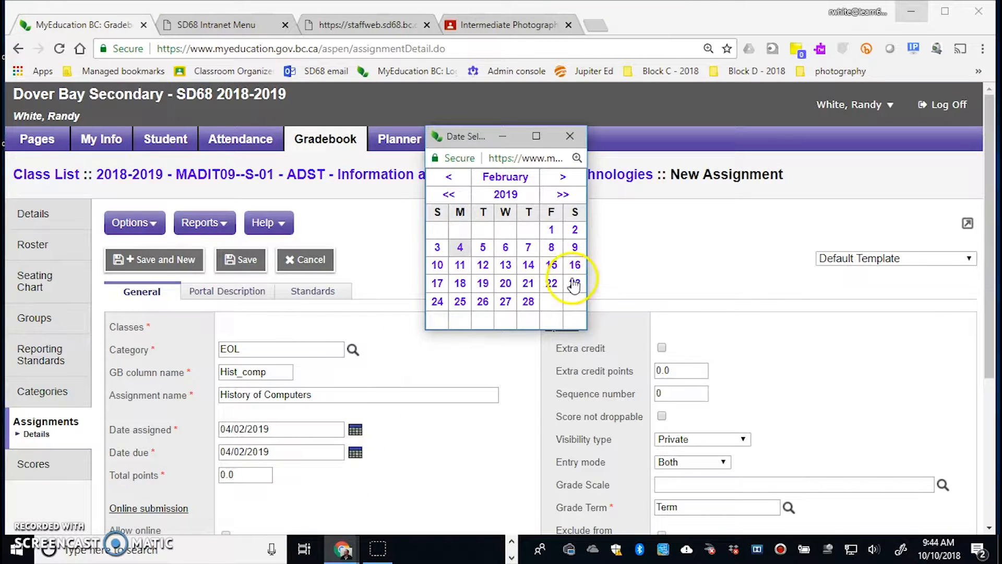
{"action": "left_click", "coordinate": [551, 265]}
Set the assignment's total points to 1
{"action": "left_click", "coordinate": [255, 474]}
{"action": "type", "text": "1"}
{"action": "left_click", "coordinate": [351, 472]}
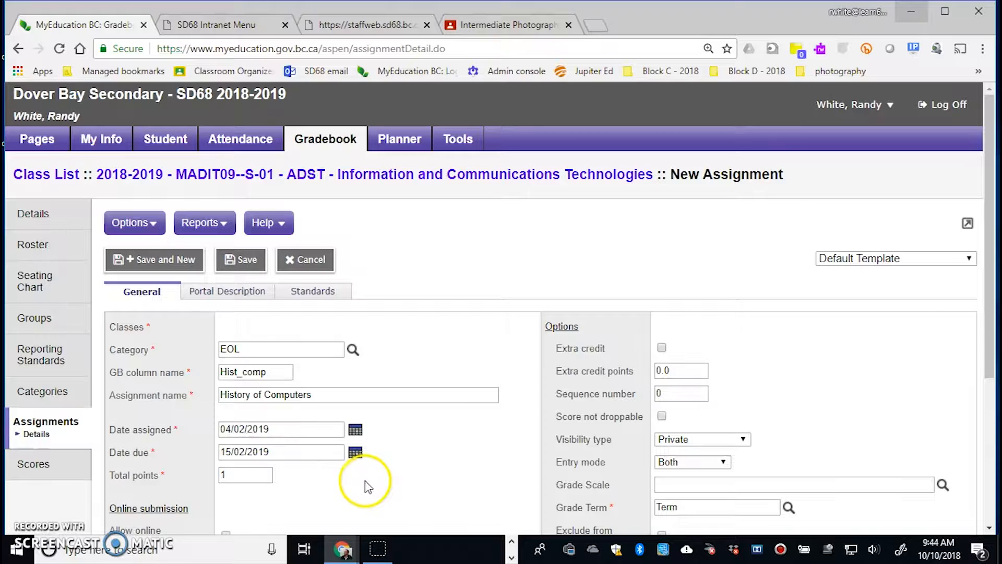
Review the remaining general options, then examine the assignment's Portal Description editor and its options for attaching teacher resources
{"action": "scroll", "coordinate": [365, 477], "scroll_direction": "down", "scroll_amount": 2}
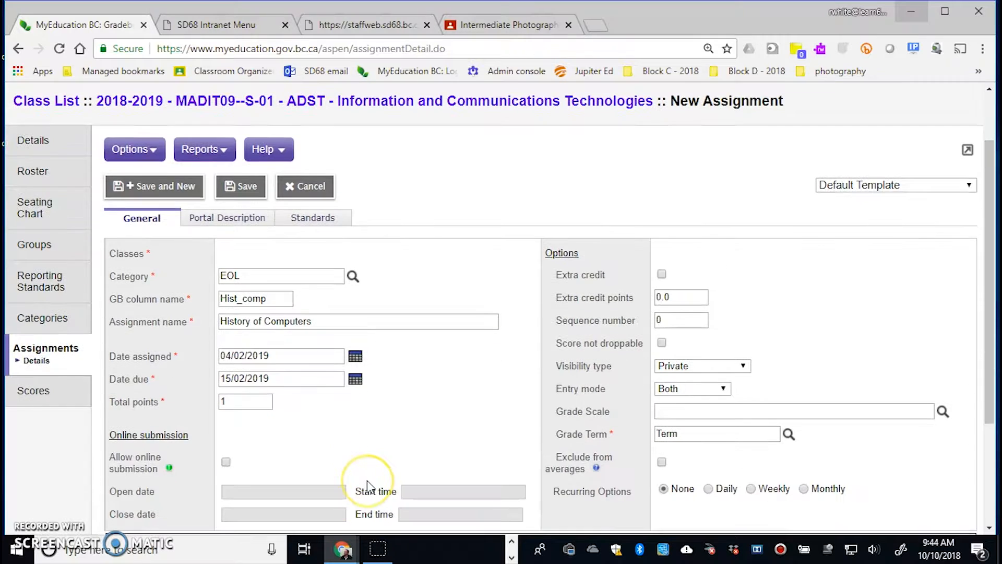
{"action": "left_click", "coordinate": [232, 224]}
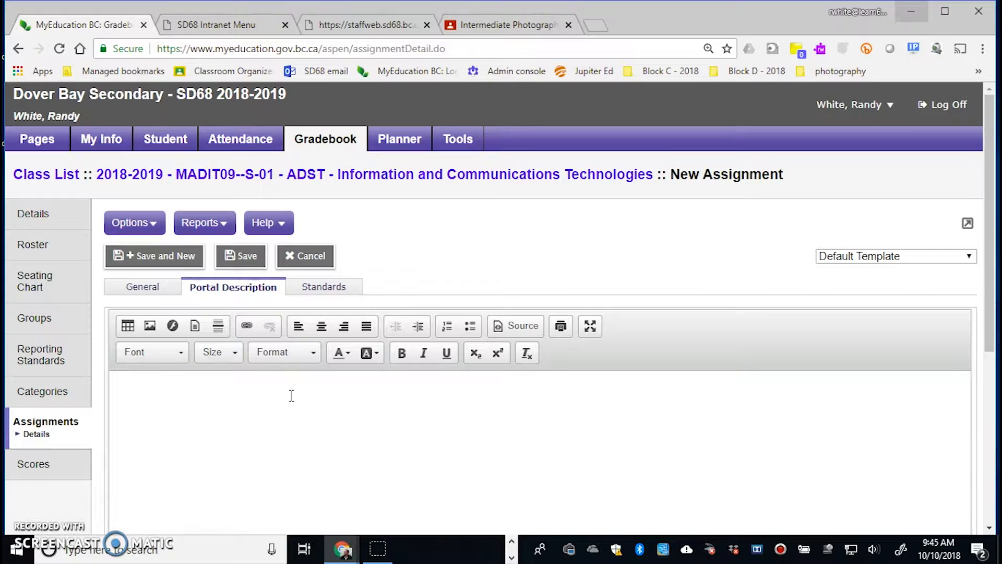
{"action": "scroll", "coordinate": [291, 394], "scroll_direction": "down", "scroll_amount": 6}
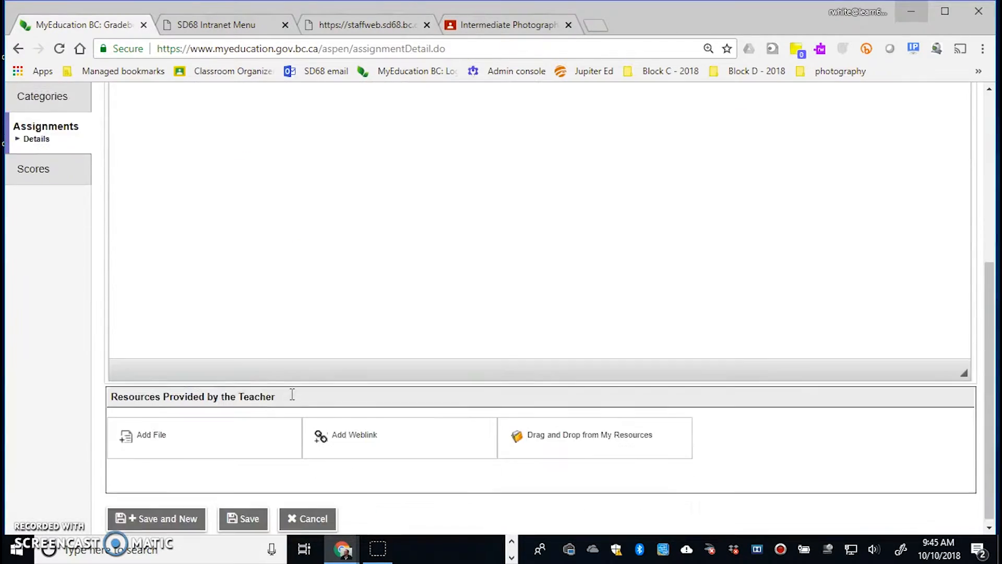
{"action": "scroll", "coordinate": [291, 394], "scroll_direction": "up", "scroll_amount": 3}
{"action": "left_click", "coordinate": [256, 231]}
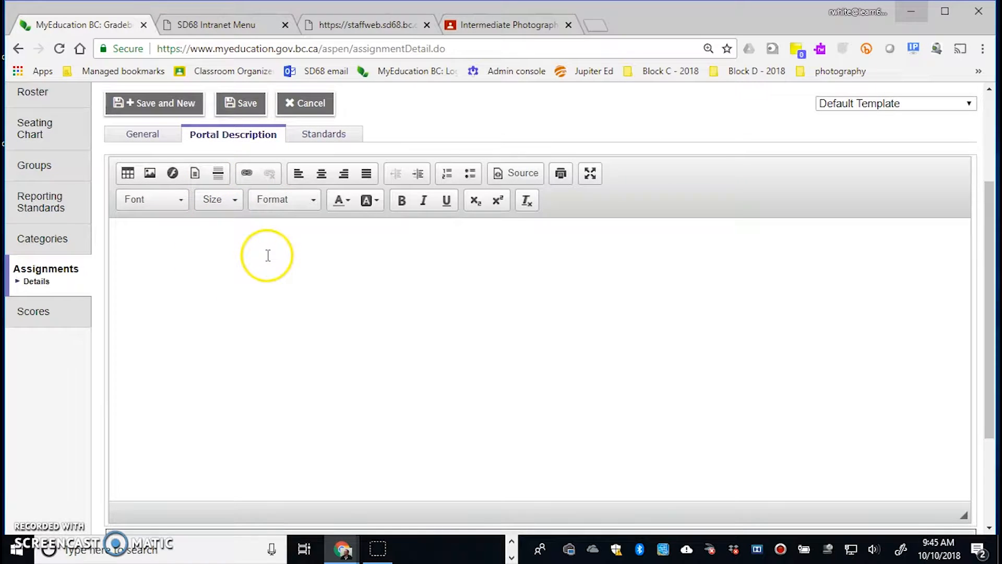
{"action": "scroll", "coordinate": [268, 256], "scroll_direction": "down", "scroll_amount": 3}
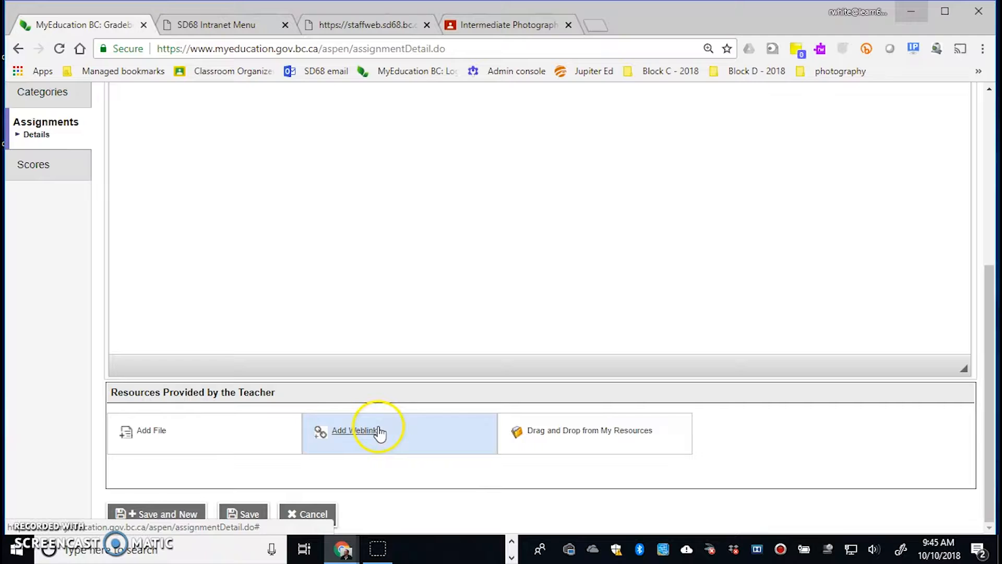
{"action": "scroll", "coordinate": [433, 232], "scroll_direction": "up", "scroll_amount": 4}
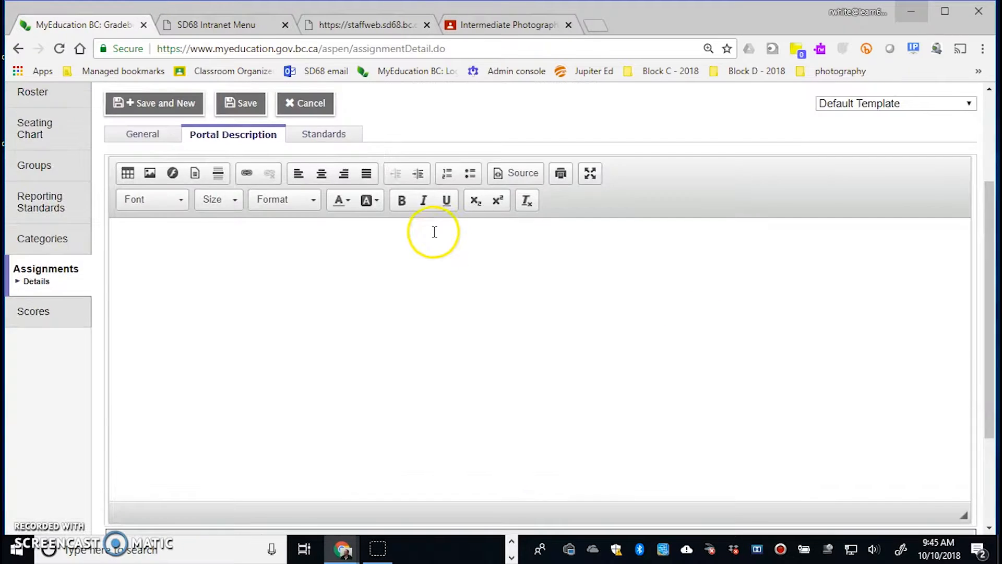
{"action": "scroll", "coordinate": [437, 239], "scroll_direction": "up", "scroll_amount": 3}
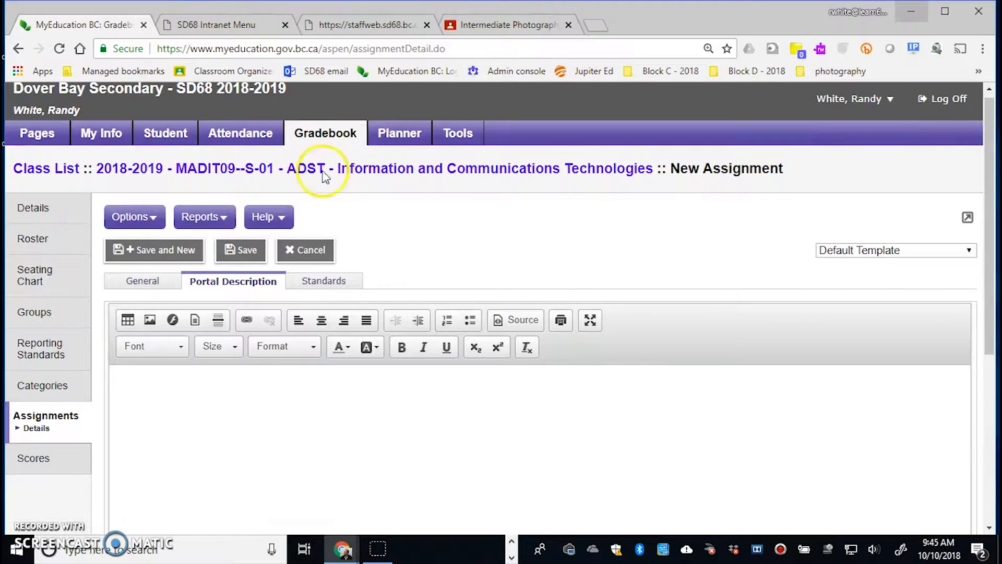
Start adding multiple reporting standards to the assignment, select the All standard and check its rating levels
{"action": "left_click", "coordinate": [329, 279]}
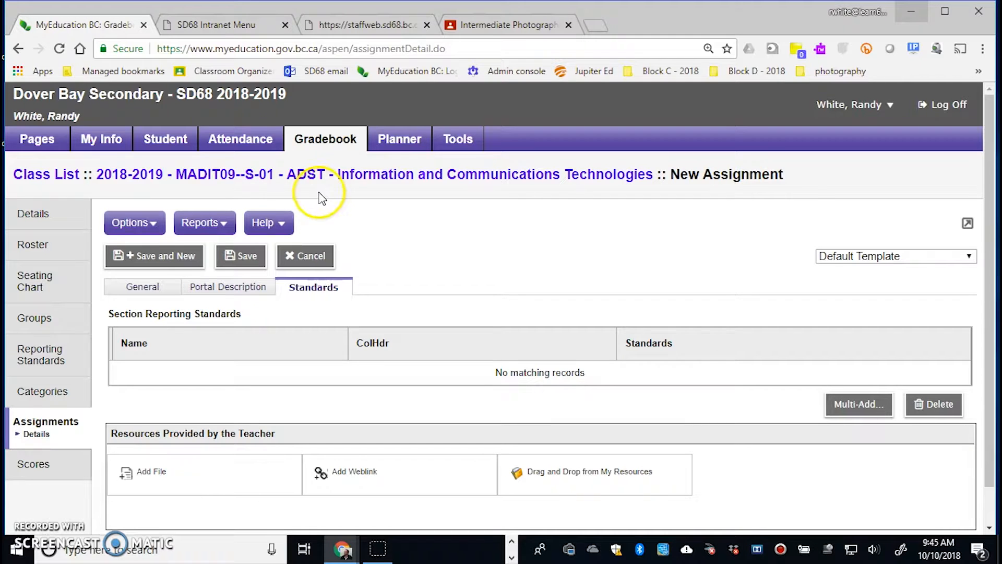
{"action": "left_click", "coordinate": [882, 407]}
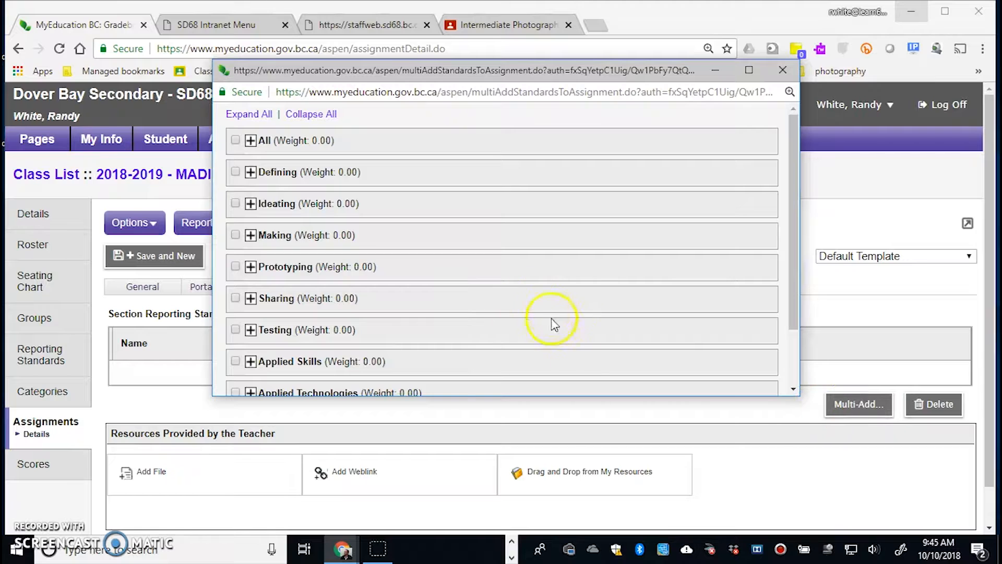
{"action": "left_click", "coordinate": [236, 141]}
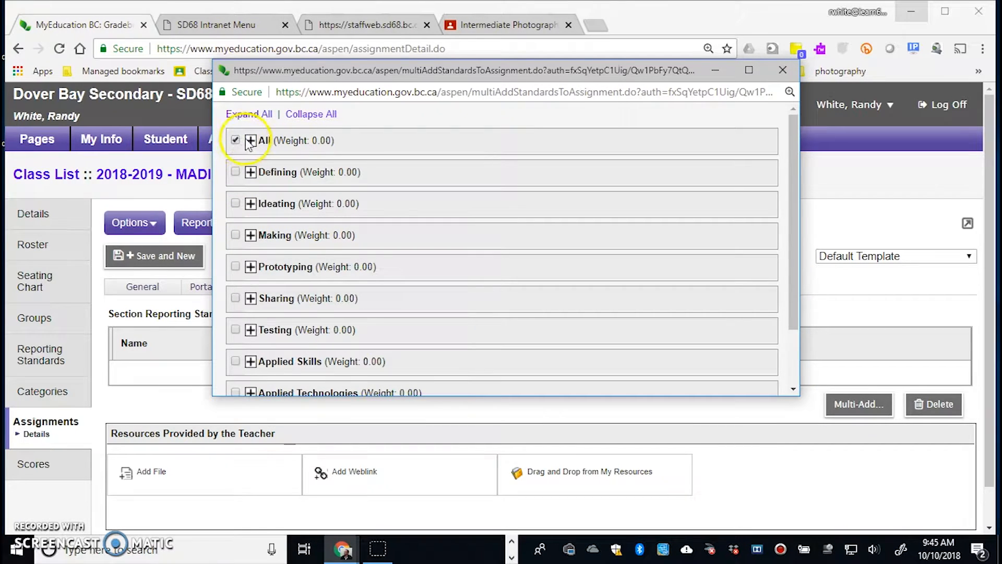
{"action": "left_click", "coordinate": [251, 140]}
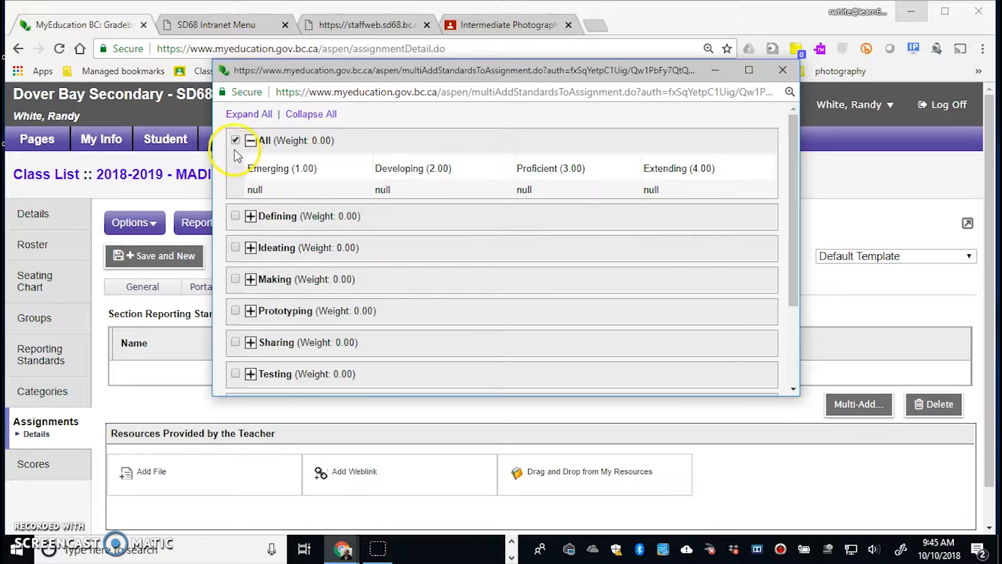
{"action": "left_click", "coordinate": [250, 140]}
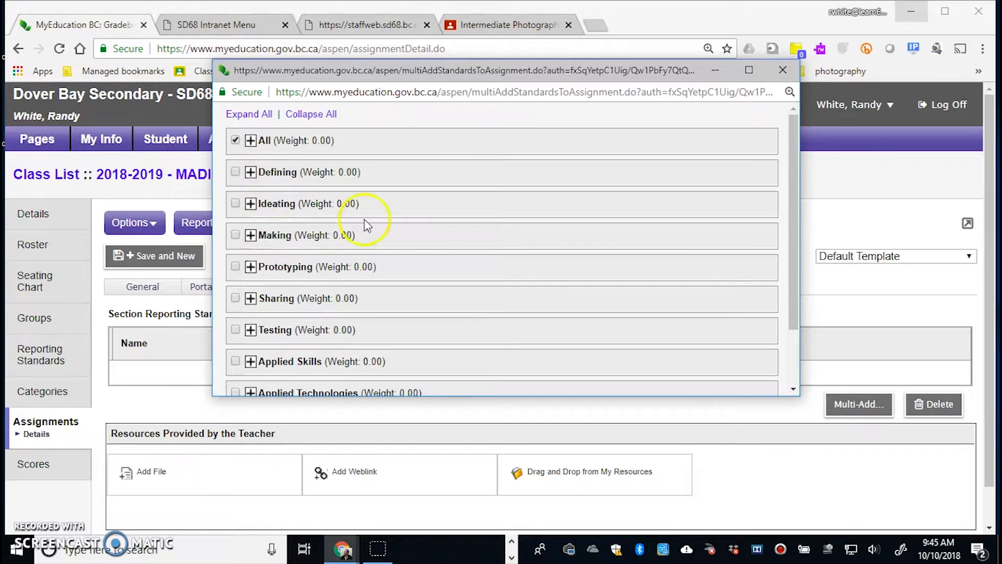
Select the "Identify potential users and relevant context" standard within the Defining group
{"action": "left_click", "coordinate": [251, 171]}
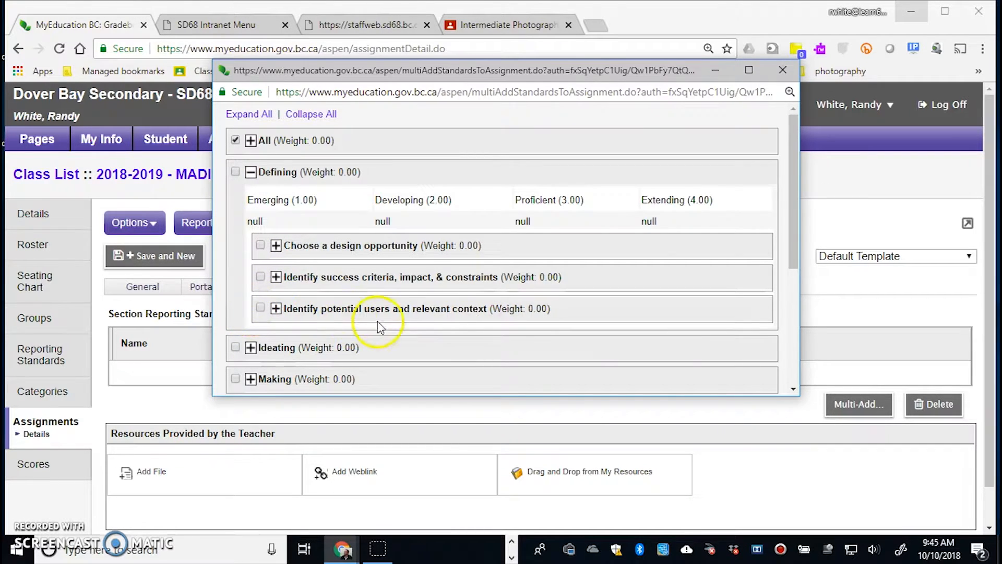
{"action": "left_click", "coordinate": [260, 308]}
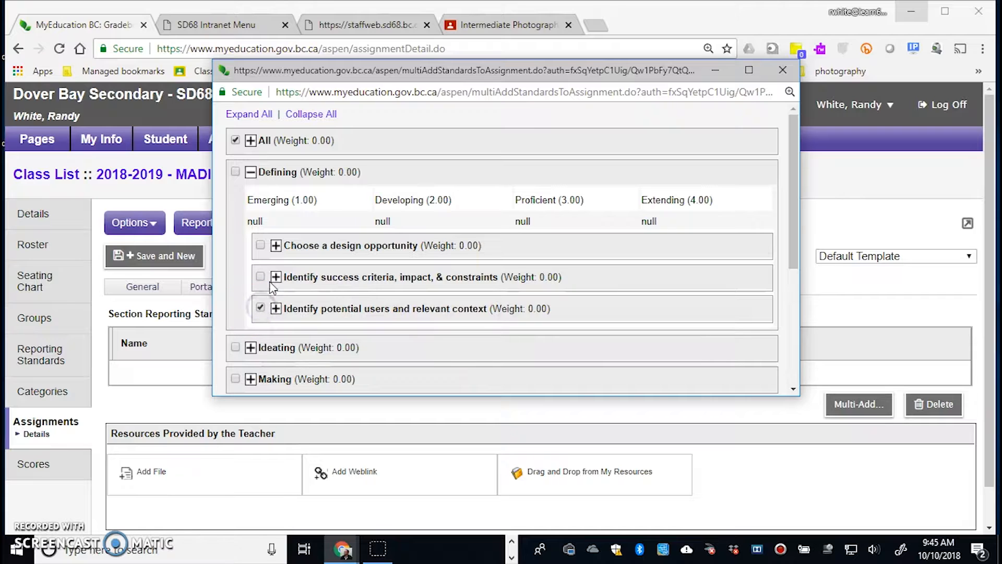
{"action": "left_click", "coordinate": [251, 172]}
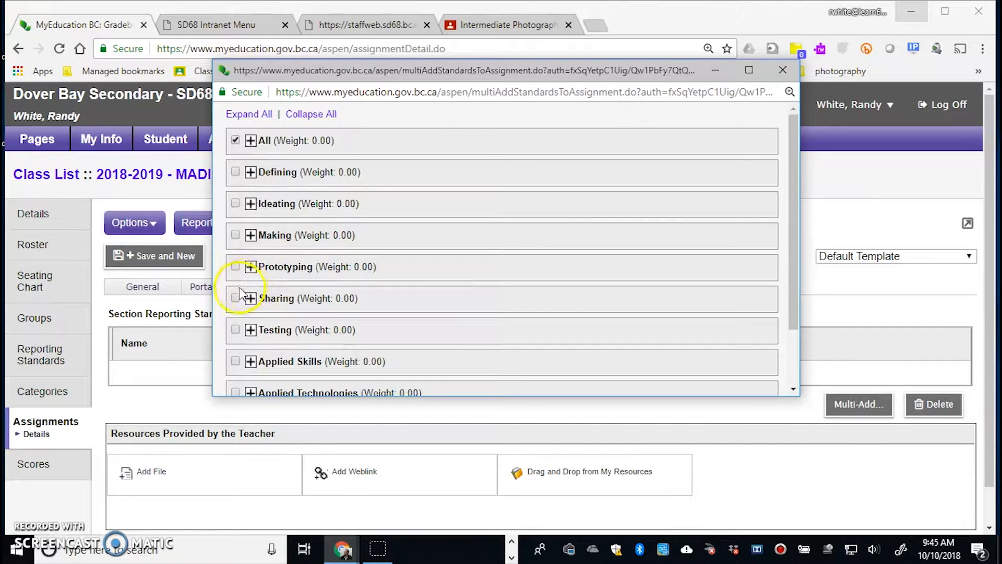
Select the Making standards for minimizing material waste and using appropriate tools, technologies and materials, and add all selected standards to the assignment
{"action": "left_click", "coordinate": [250, 235]}
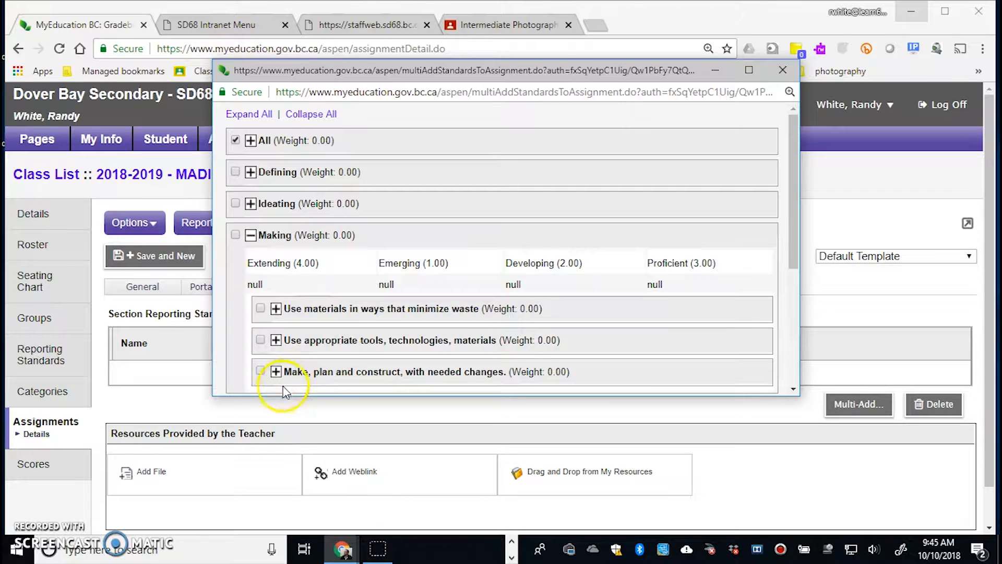
{"action": "left_click", "coordinate": [260, 308]}
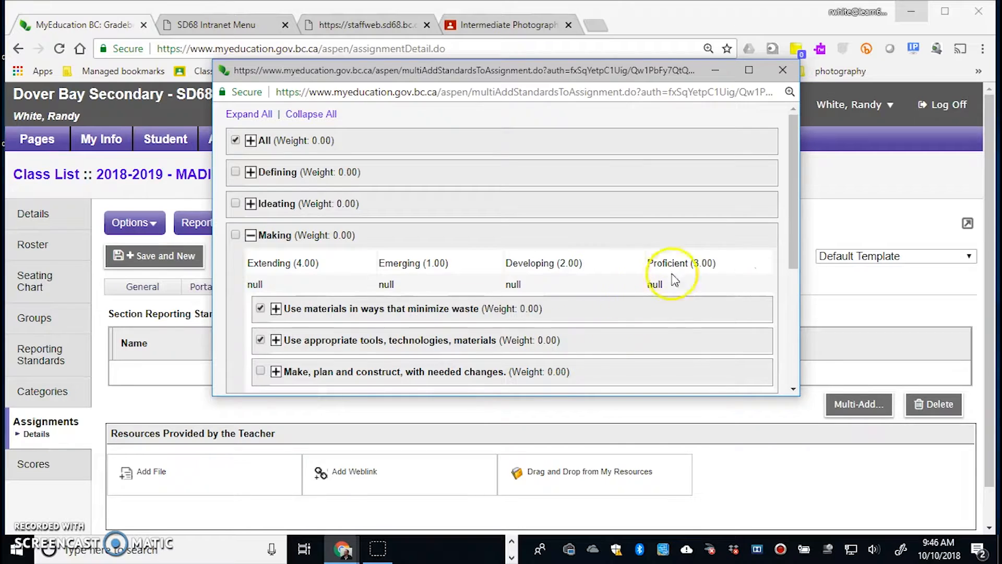
{"action": "left_click_drag", "start_coordinate": [789, 219], "coordinate": [778, 352]}
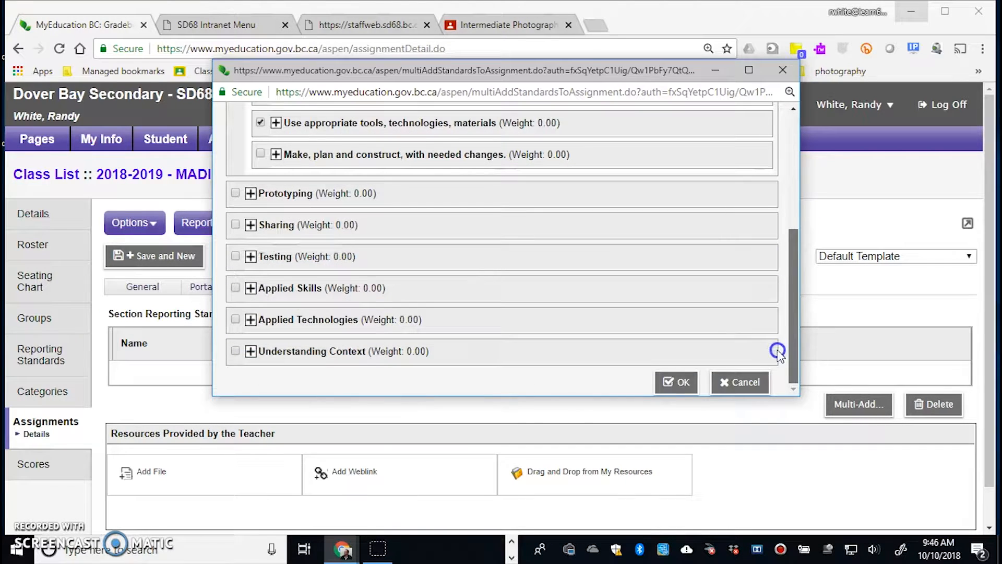
{"action": "left_click", "coordinate": [680, 382]}
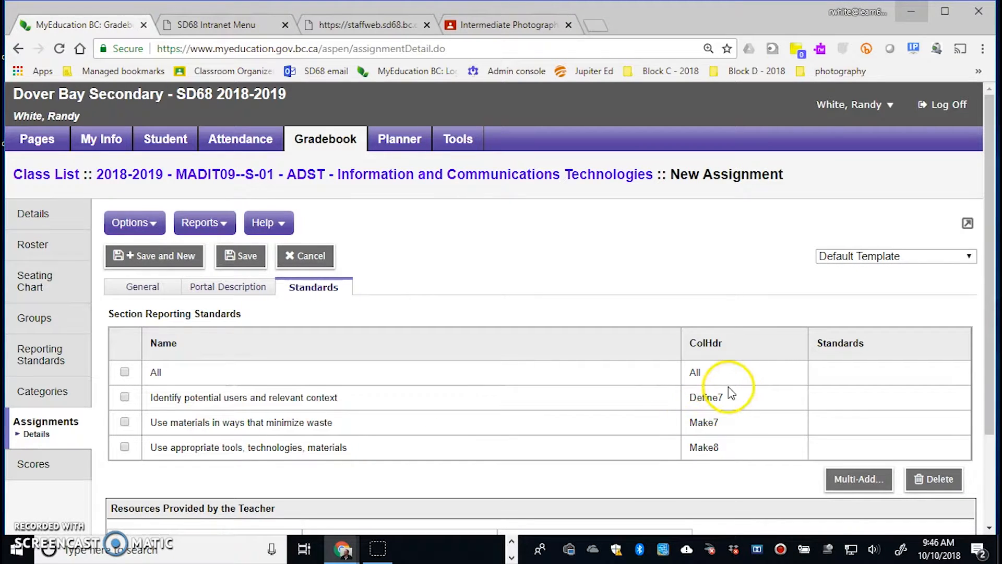
Save the History of Computers assignment with its reporting standards and dismiss the confirmation
{"action": "scroll", "coordinate": [386, 324], "scroll_direction": "down", "scroll_amount": 1}
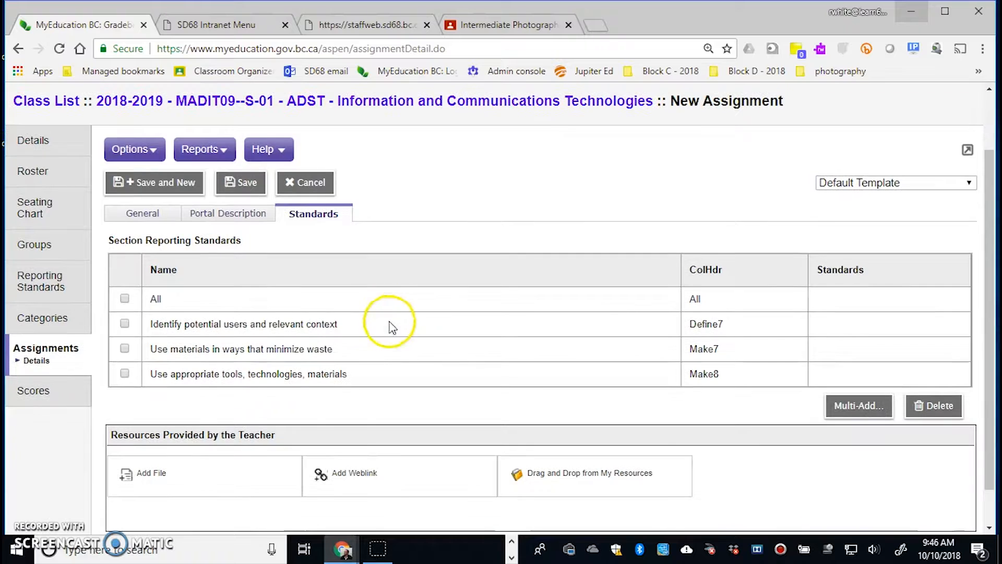
{"action": "left_click", "coordinate": [242, 184]}
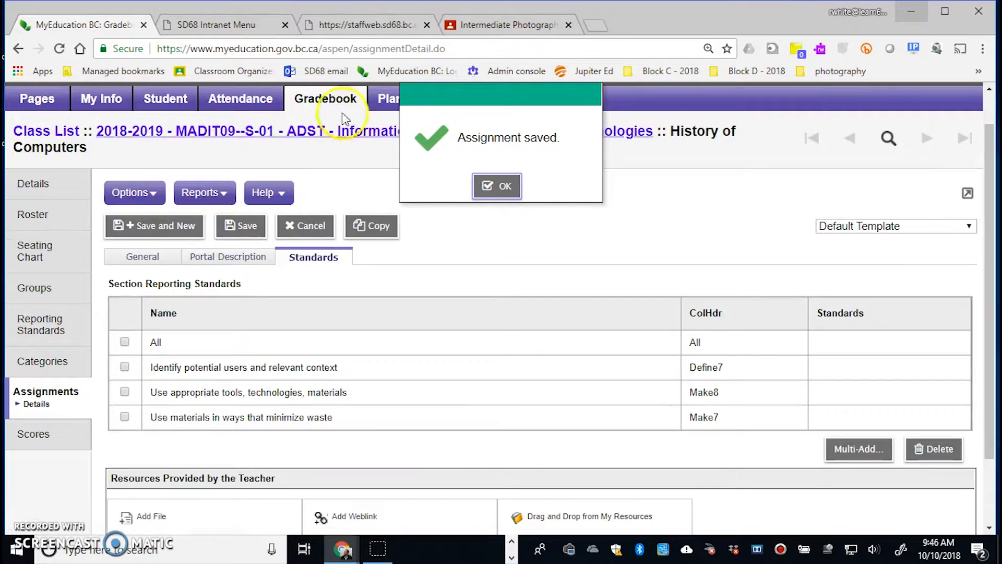
{"action": "left_click", "coordinate": [502, 189]}
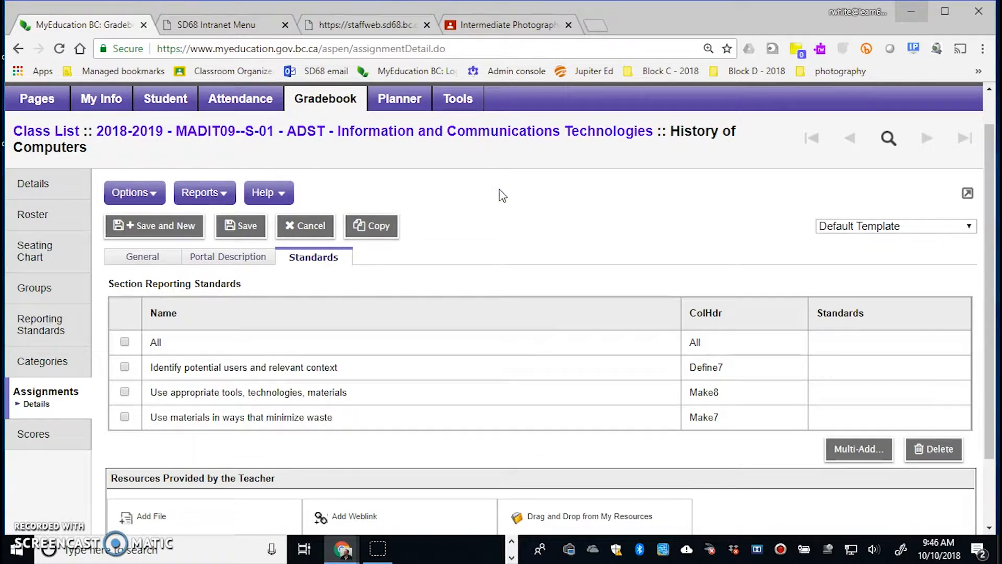
Look at the class's Scores page with the Hist_comp column, first in Traditional view and then in Standards view
{"action": "left_click", "coordinate": [40, 437]}
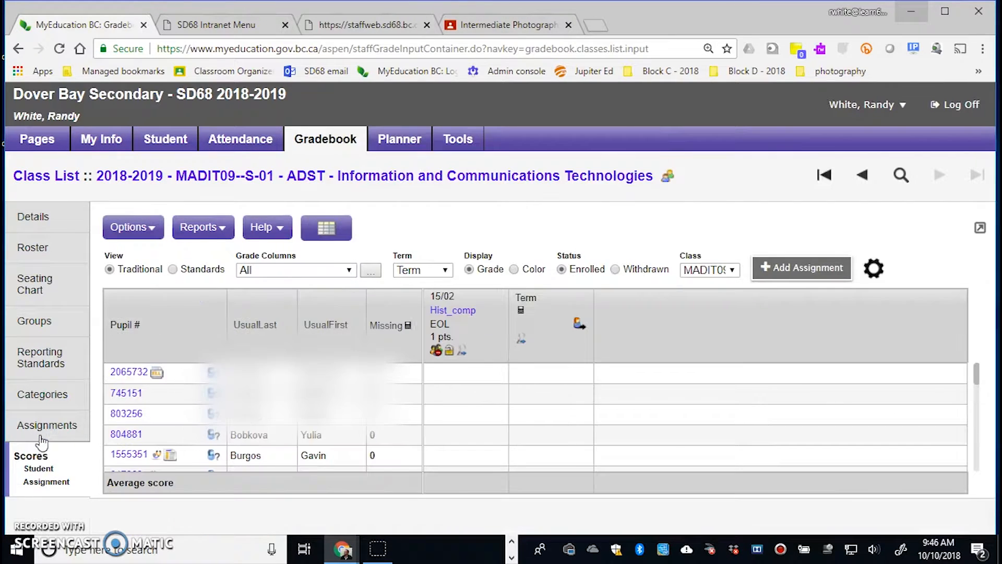
{"action": "left_click", "coordinate": [424, 418]}
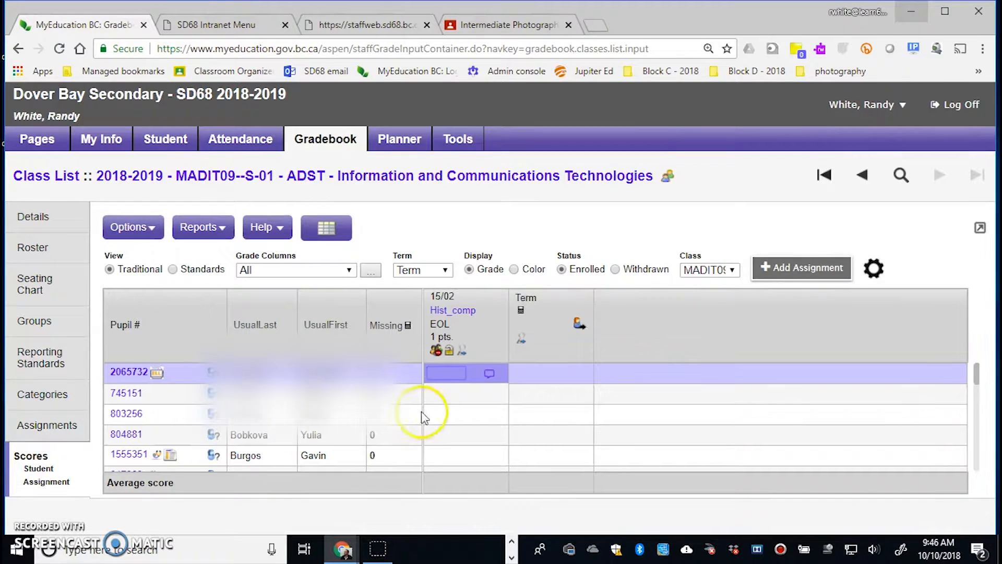
{"action": "left_click", "coordinate": [554, 420]}
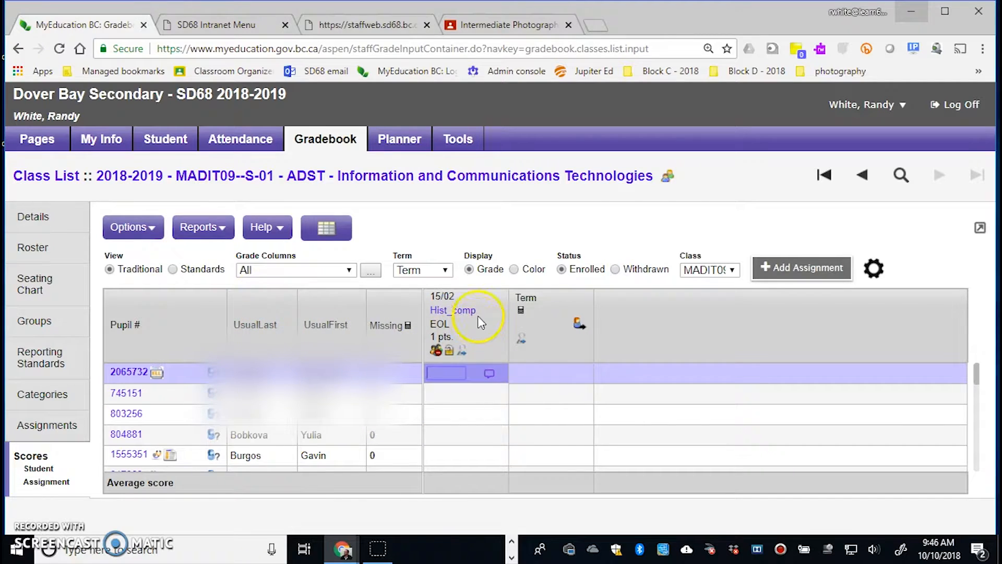
{"action": "left_click", "coordinate": [173, 270]}
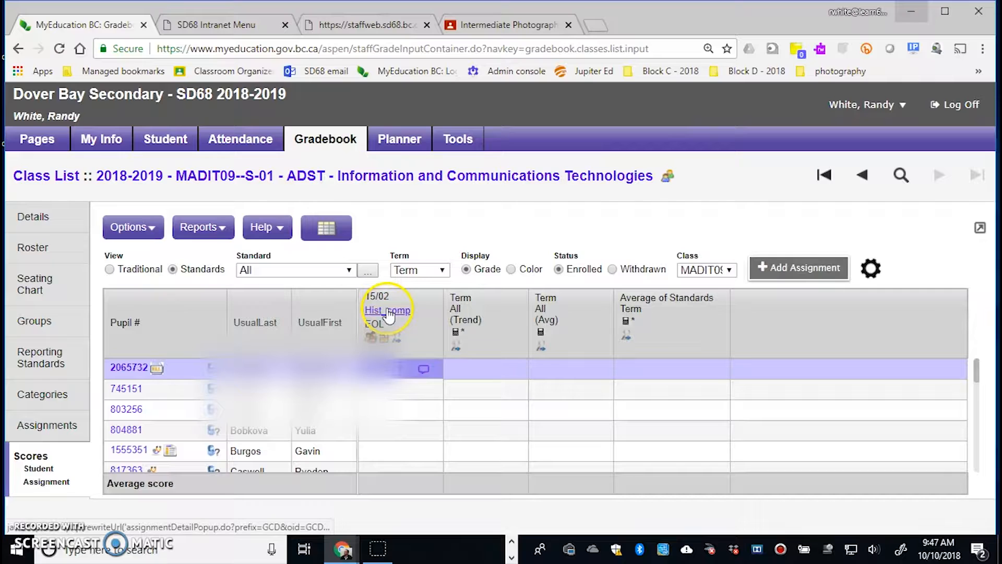
Open the single-assignment scores for Hist_comp and look at the rating scale choices for the first student's All standard
{"action": "left_click", "coordinate": [42, 489]}
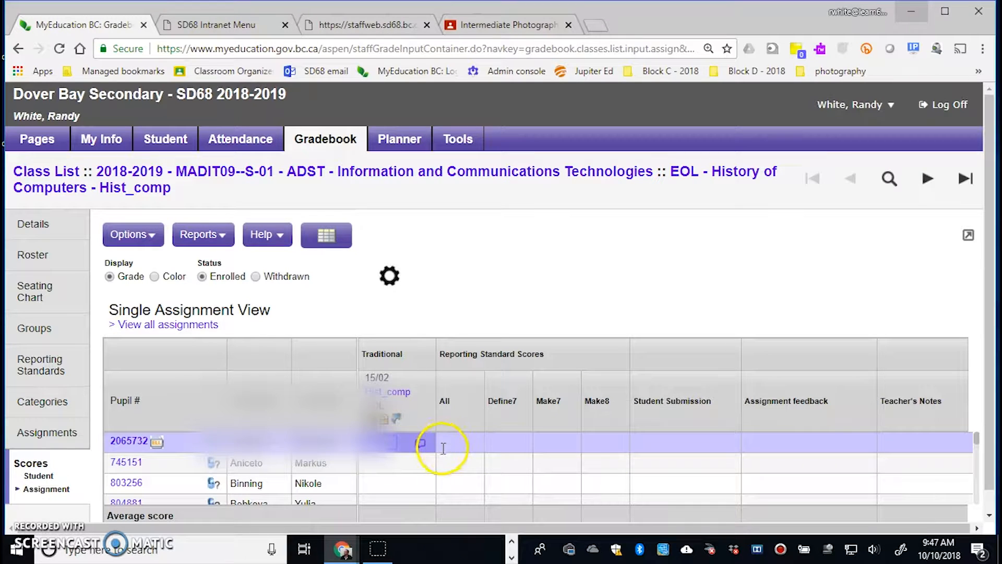
{"action": "left_click", "coordinate": [443, 447]}
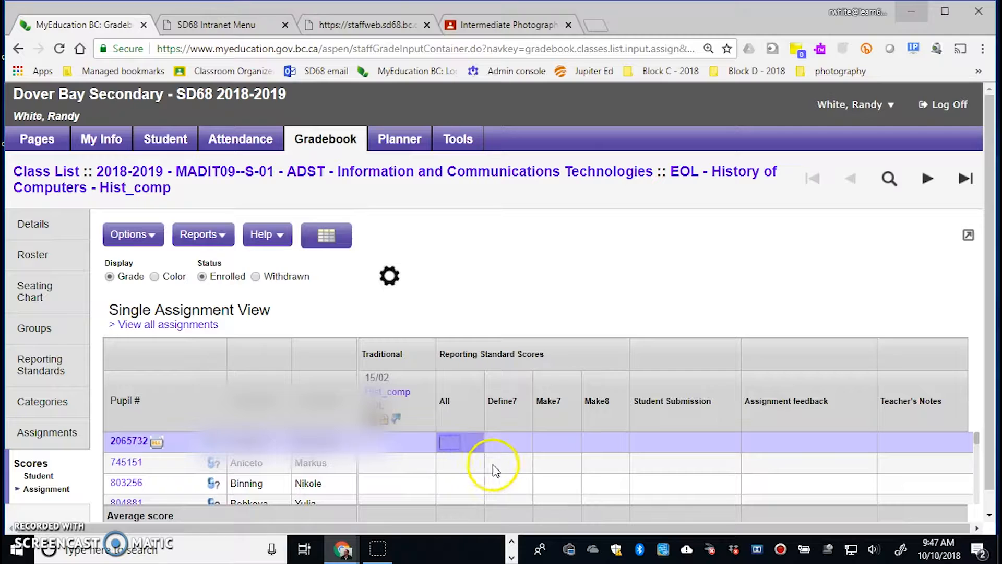
{"action": "scroll", "coordinate": [478, 466], "scroll_direction": "down", "scroll_amount": 3}
{"action": "scroll", "coordinate": [478, 466], "scroll_direction": "up", "scroll_amount": 3}
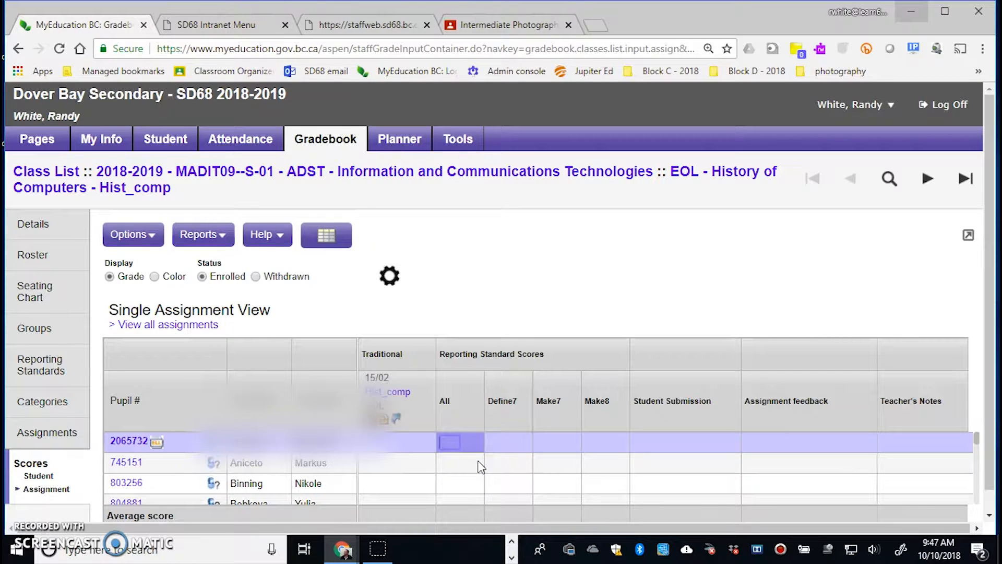
{"action": "key", "text": "ctrl+l"}
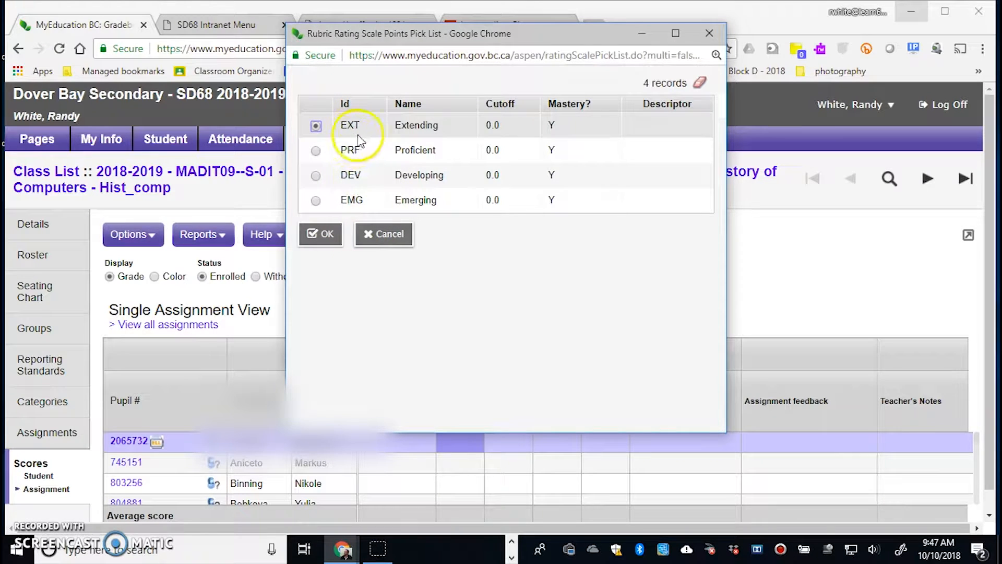
{"action": "left_click", "coordinate": [405, 234]}
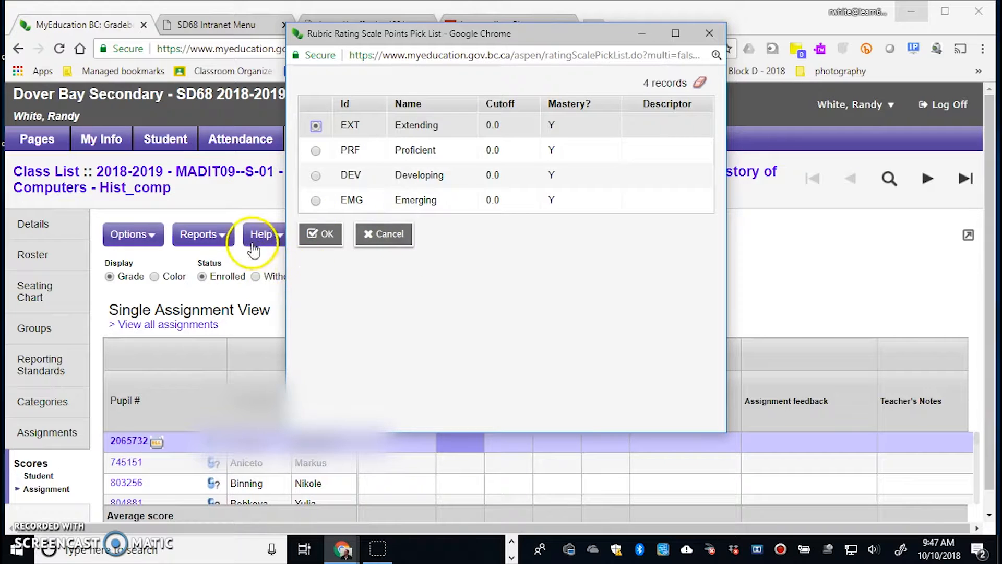
Rate the first student as Developing (DEV) for the All and Define7 reporting standards
{"action": "left_click", "coordinate": [316, 176]}
{"action": "left_click", "coordinate": [322, 234]}
{"action": "left_click", "coordinate": [498, 443]}
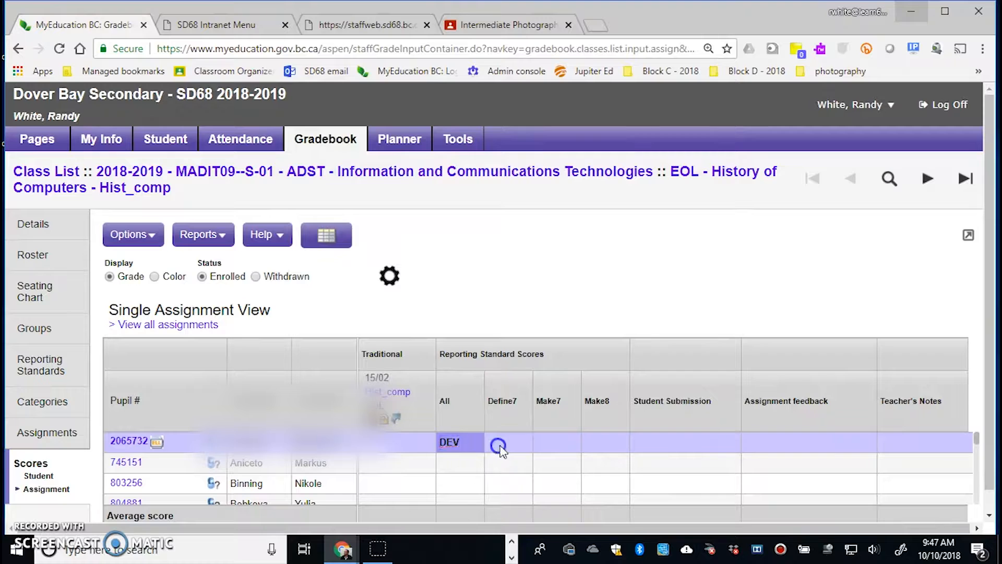
{"action": "key", "text": "ctrl+l"}
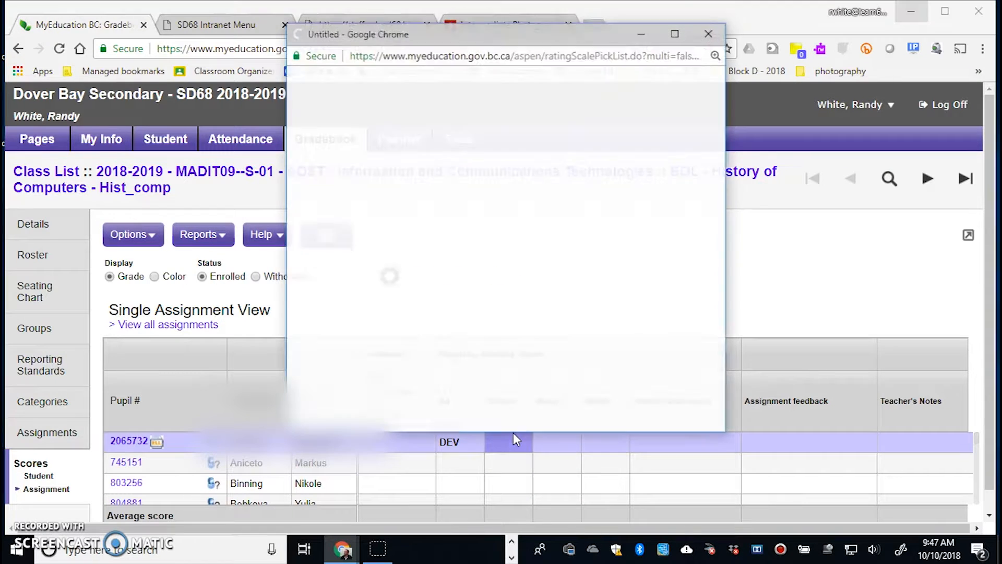
{"action": "left_click", "coordinate": [315, 177]}
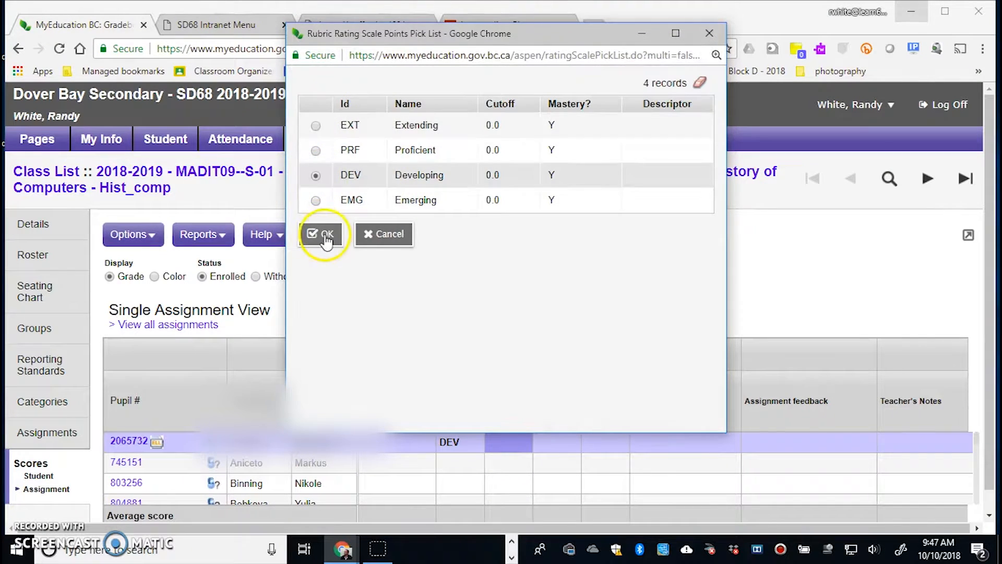
{"action": "left_click", "coordinate": [323, 234]}
Rate the first student as Developing (DEV) for Make7 and Proficient (PRF) for Make8
{"action": "left_click", "coordinate": [555, 445]}
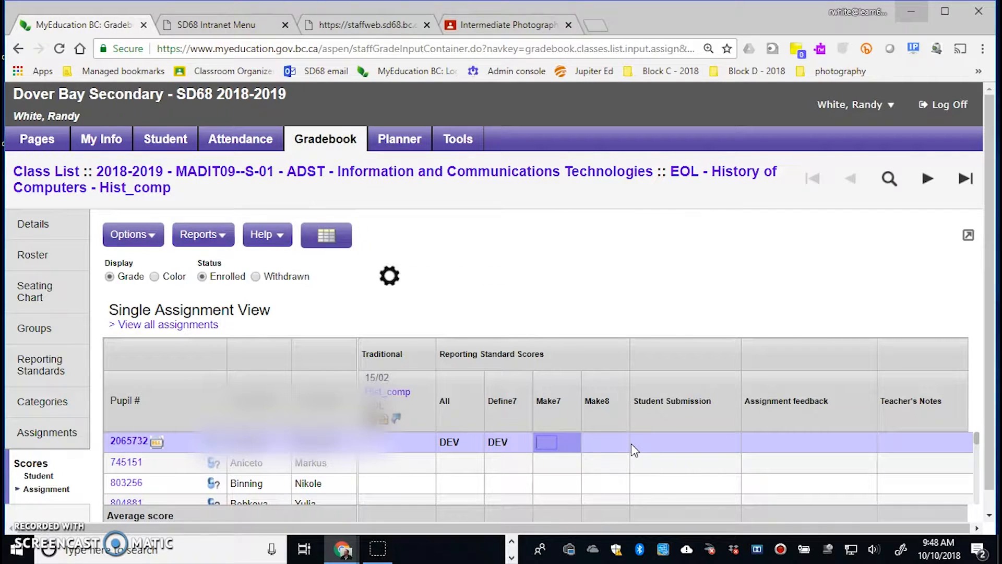
{"action": "left_click", "coordinate": [600, 443]}
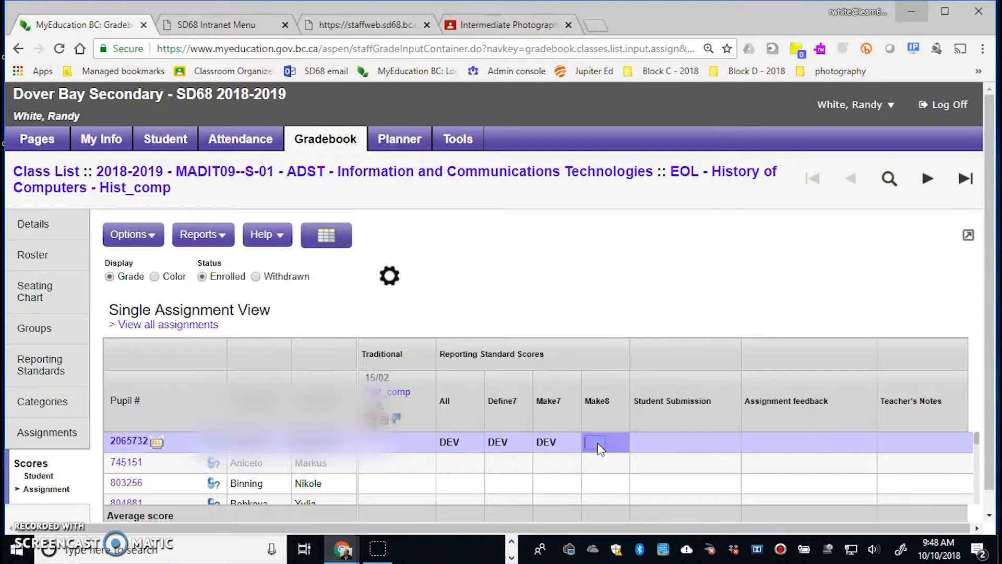
{"action": "key", "text": "ctrl+l"}
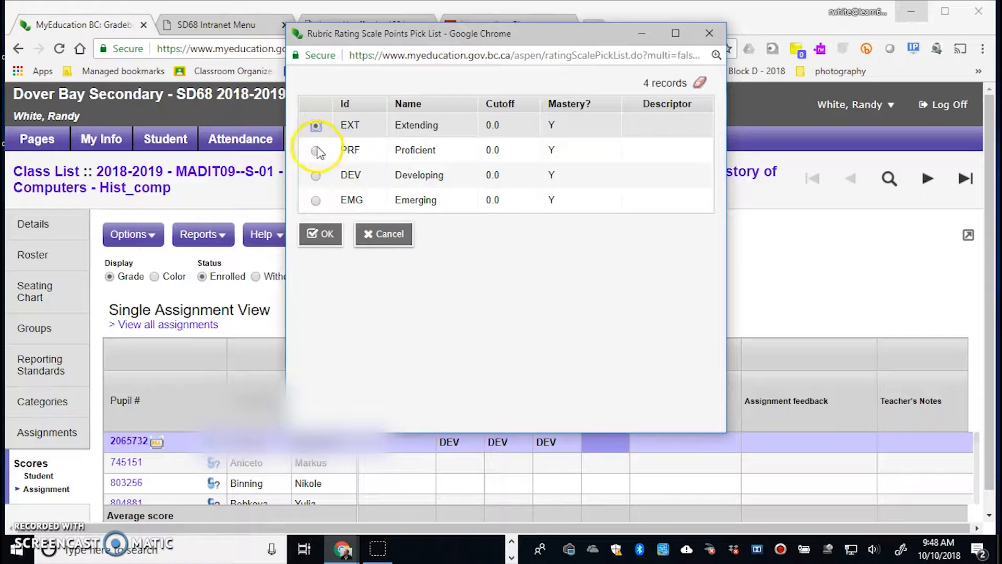
{"action": "left_click", "coordinate": [316, 151]}
{"action": "left_click", "coordinate": [323, 233]}
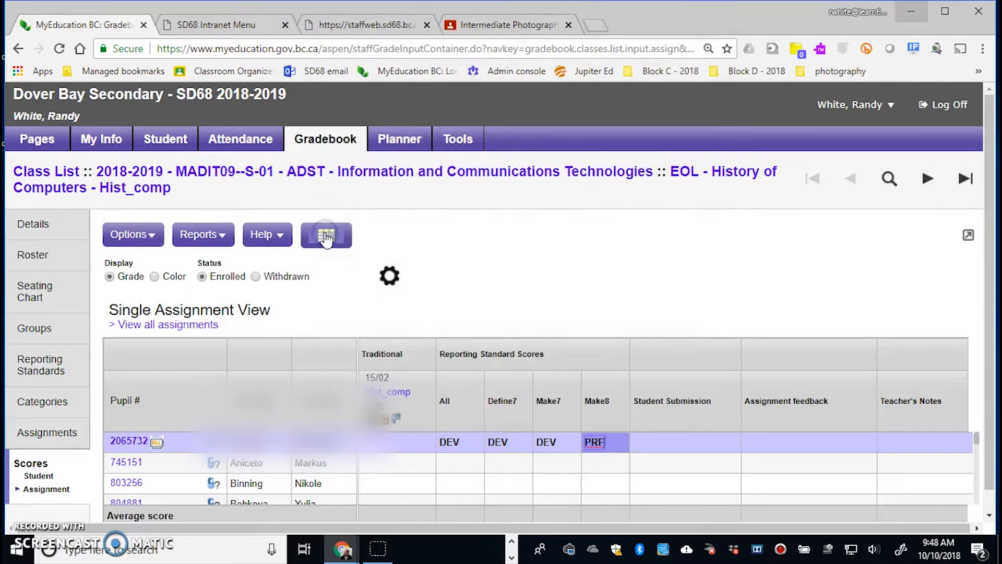
{"action": "left_click", "coordinate": [575, 404]}
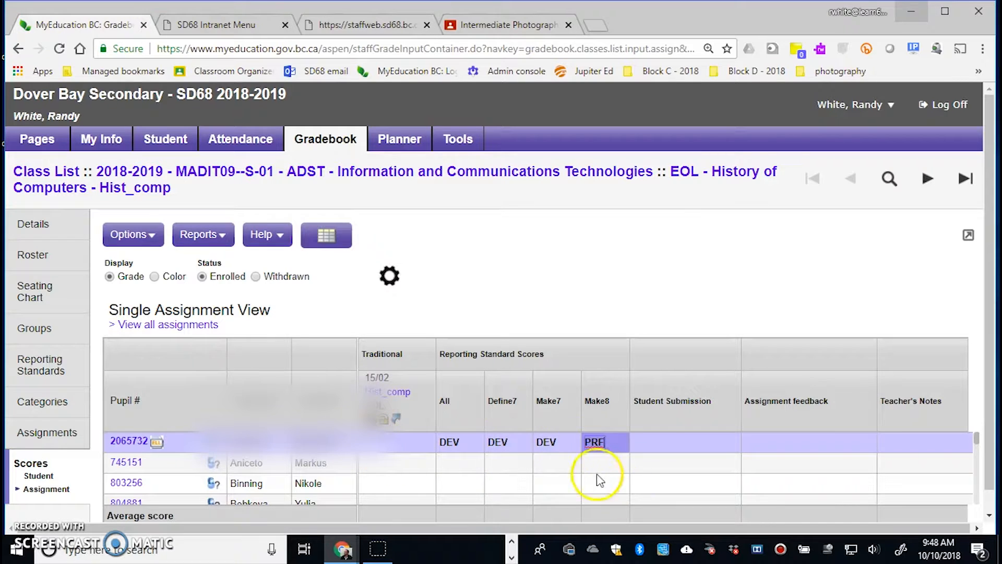
{"action": "scroll", "coordinate": [602, 460], "scroll_direction": "down", "scroll_amount": 3}
{"action": "scroll", "coordinate": [602, 460], "scroll_direction": "up", "scroll_amount": 3}
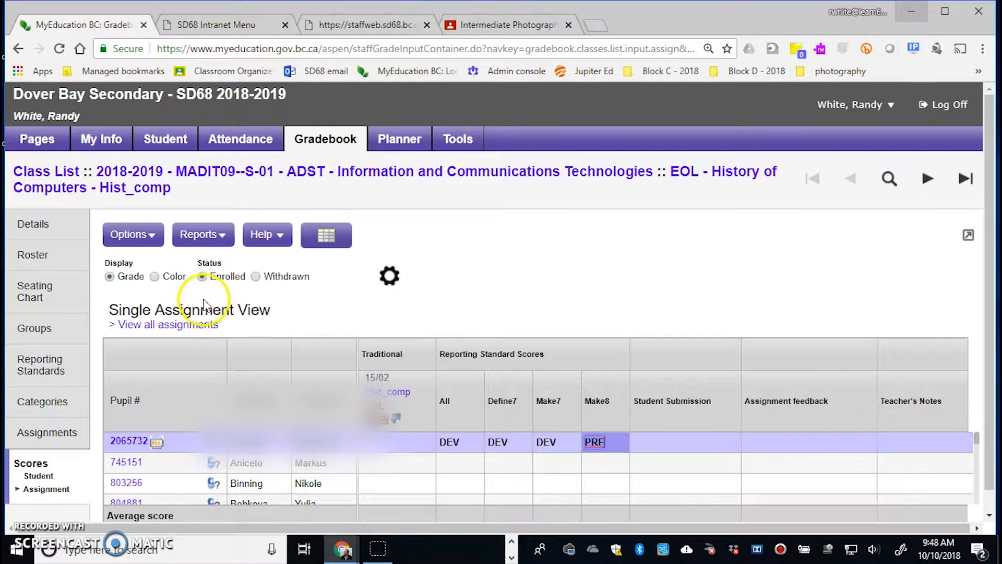
{"action": "left_click", "coordinate": [214, 236]}
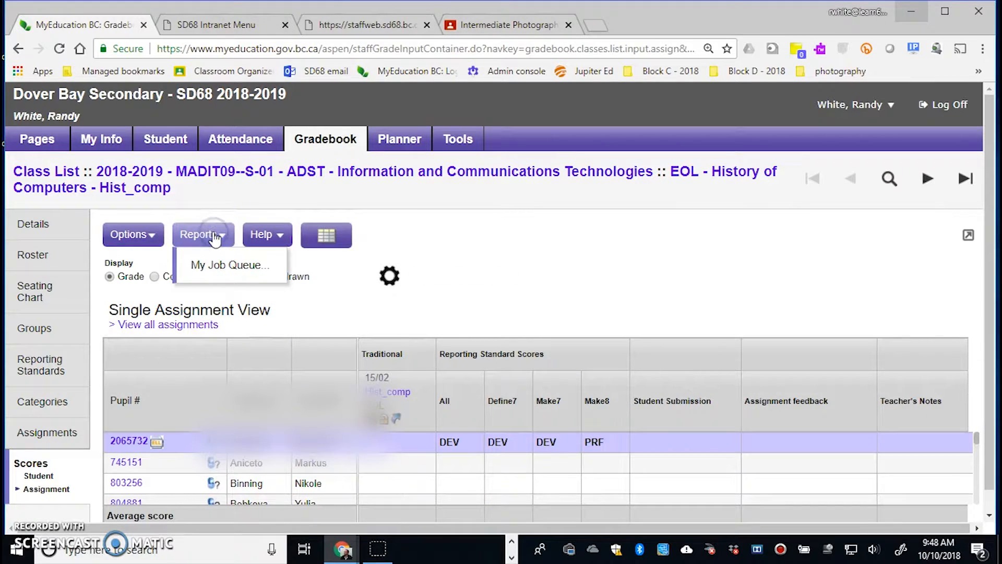
{"action": "left_click", "coordinate": [136, 235]}
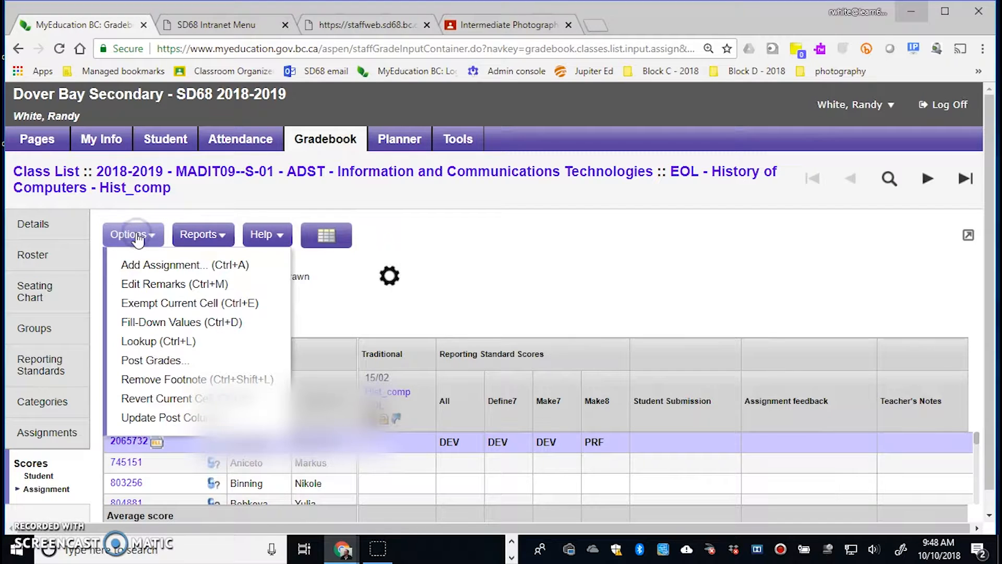
{"action": "left_click", "coordinate": [493, 255]}
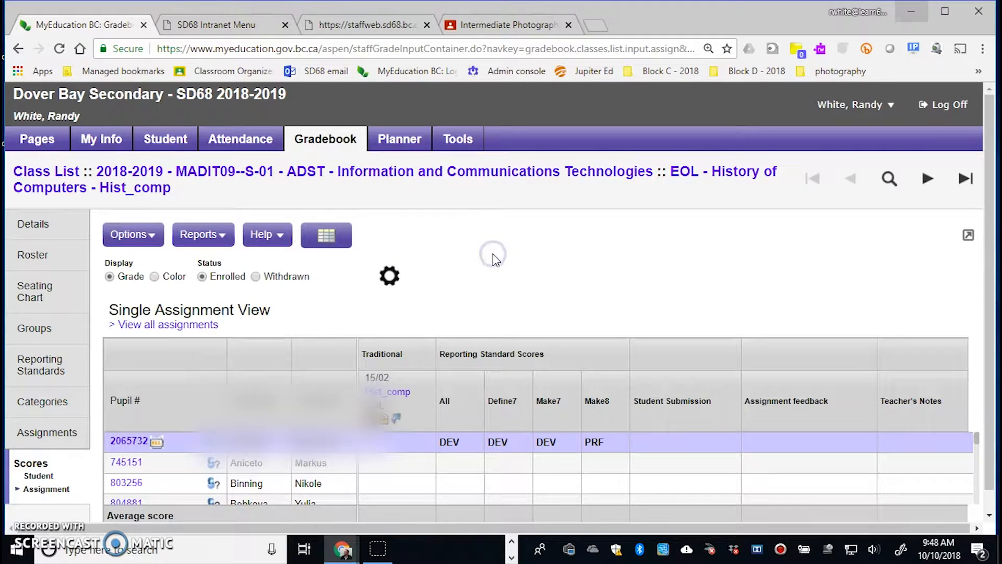
{"action": "left_click", "coordinate": [192, 461]}
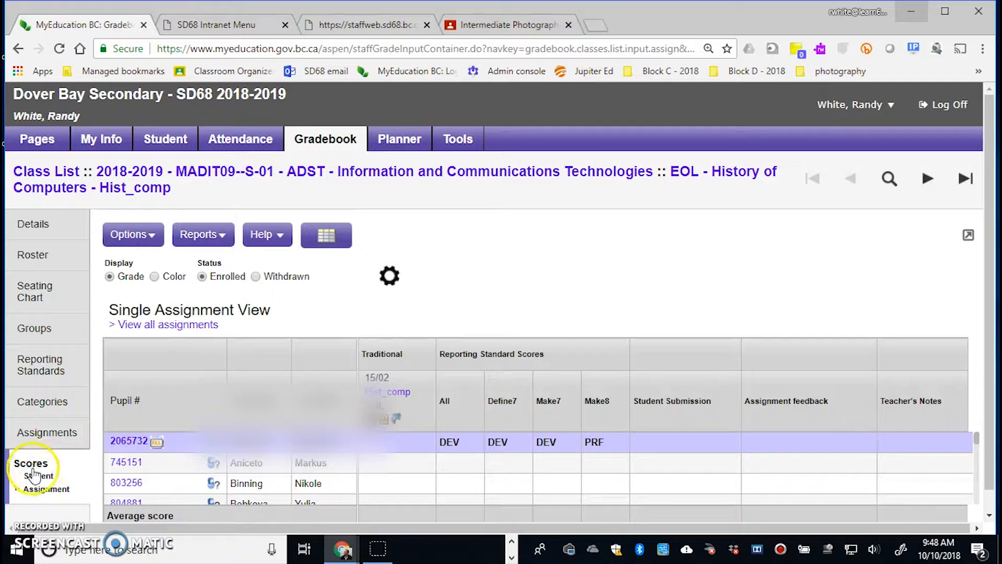
Return to the class's Scores page and start Progress Reports for selected students, choosing only the first student
{"action": "left_click", "coordinate": [31, 470]}
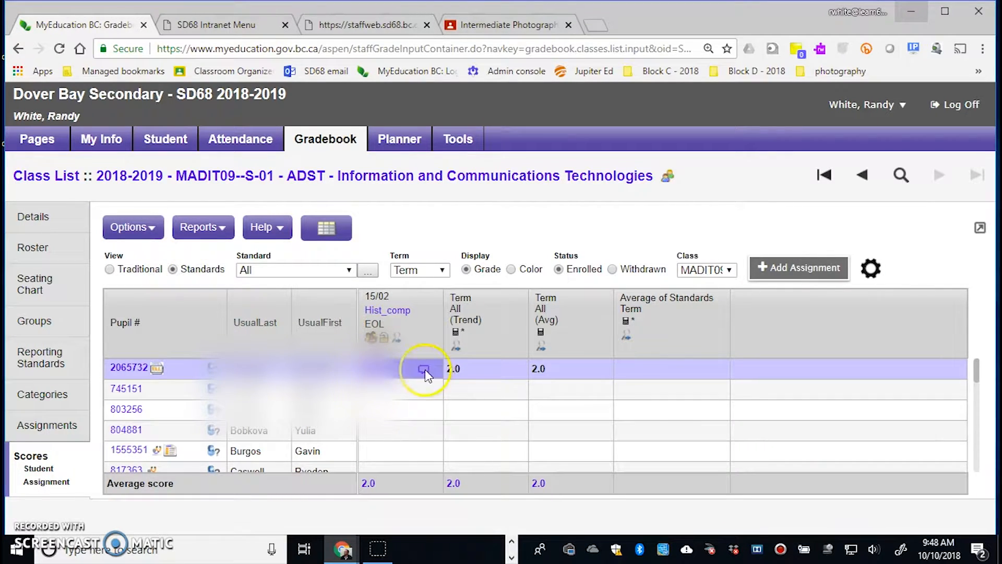
{"action": "left_click", "coordinate": [210, 230]}
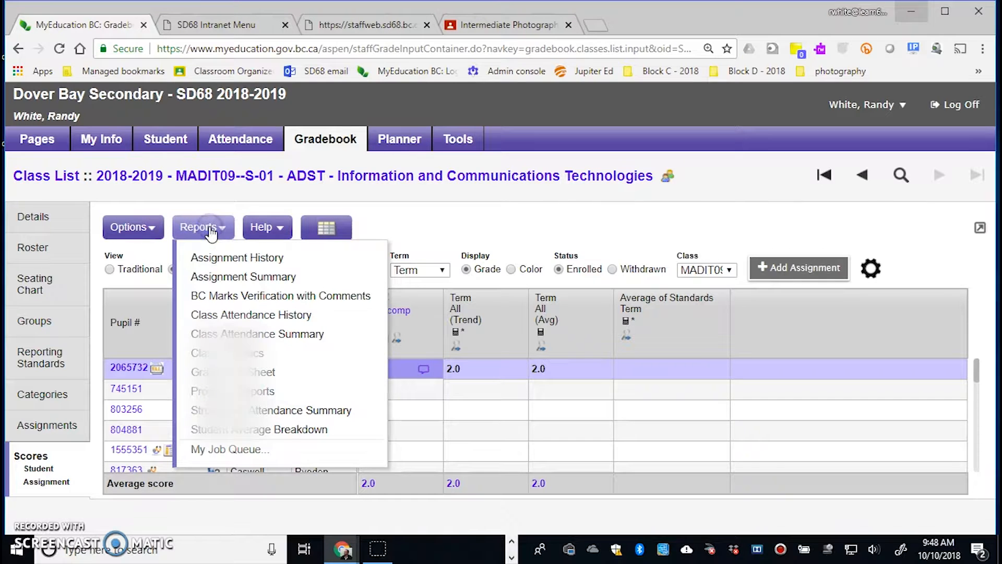
{"action": "left_click", "coordinate": [259, 393]}
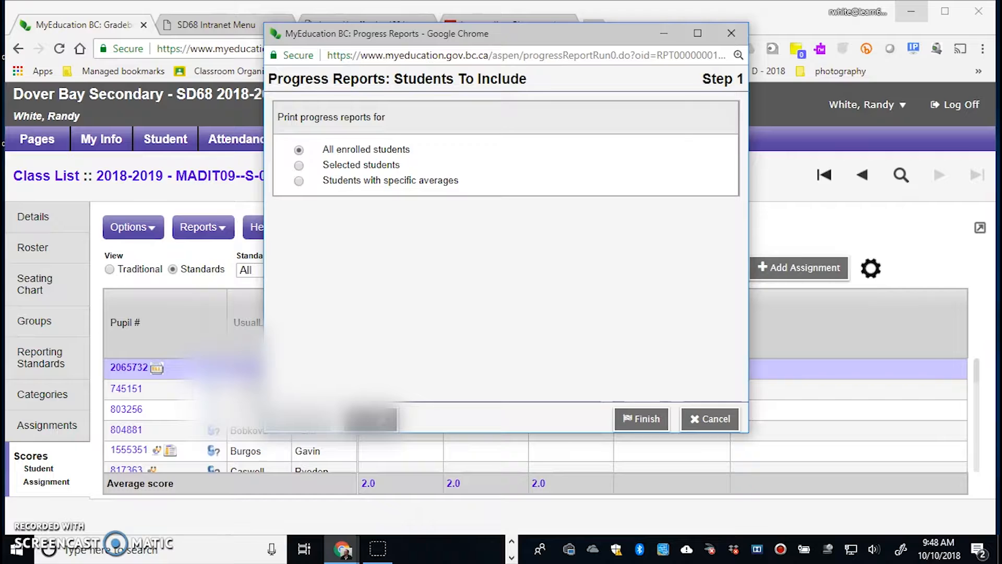
{"action": "left_click", "coordinate": [299, 165]}
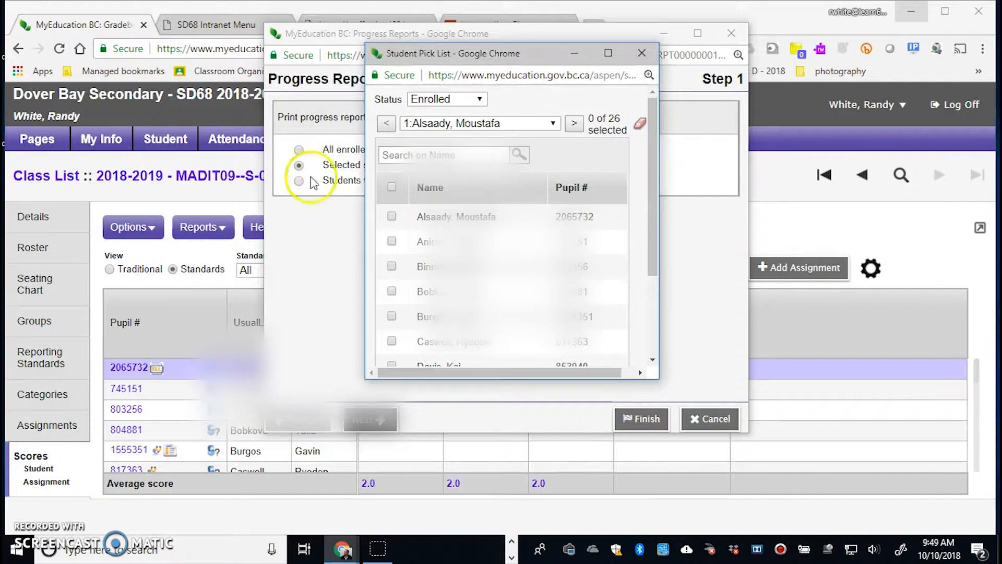
{"action": "left_click", "coordinate": [391, 217]}
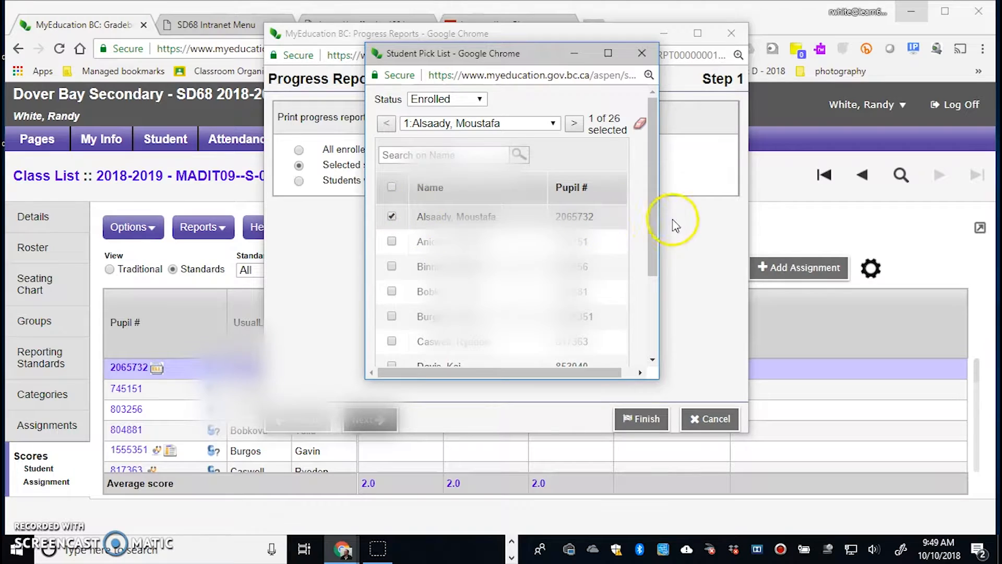
{"action": "left_click_drag", "start_coordinate": [652, 236], "coordinate": [652, 334]}
{"action": "left_click", "coordinate": [401, 350]}
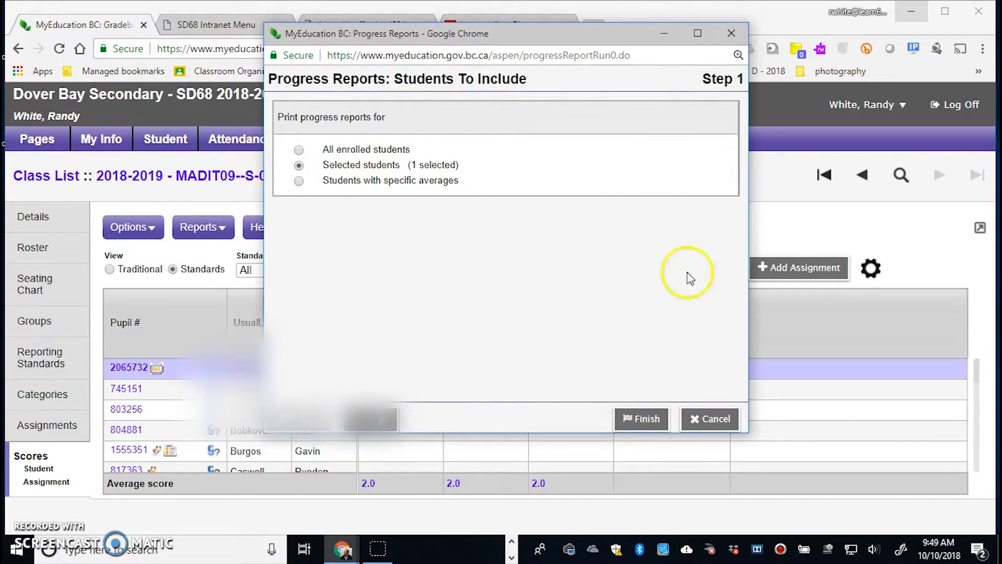
Go through the report's student information, grades, message and options, keeping All assignments and the Overall average included and emailing off
{"action": "left_click", "coordinate": [383, 420]}
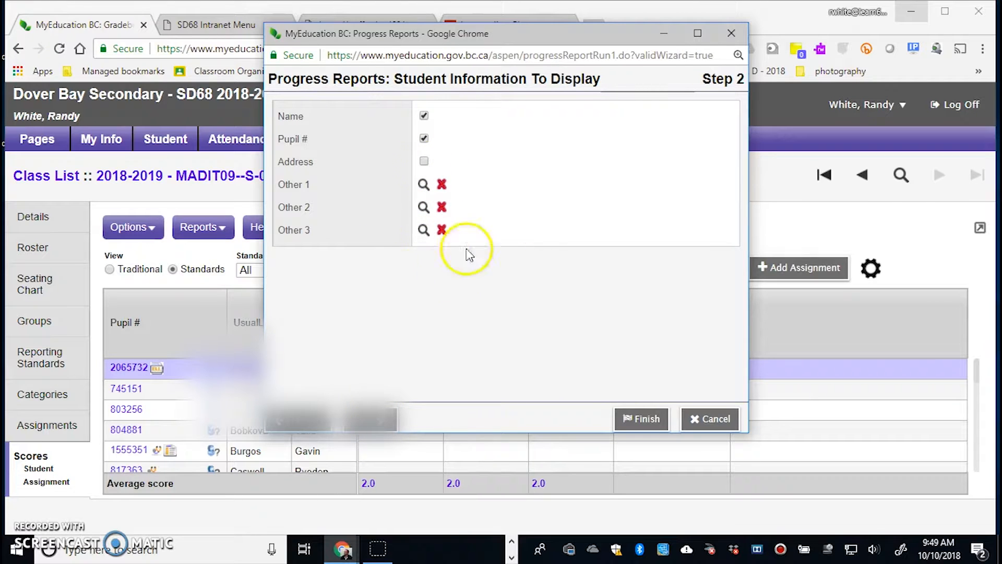
{"action": "left_click", "coordinate": [371, 420]}
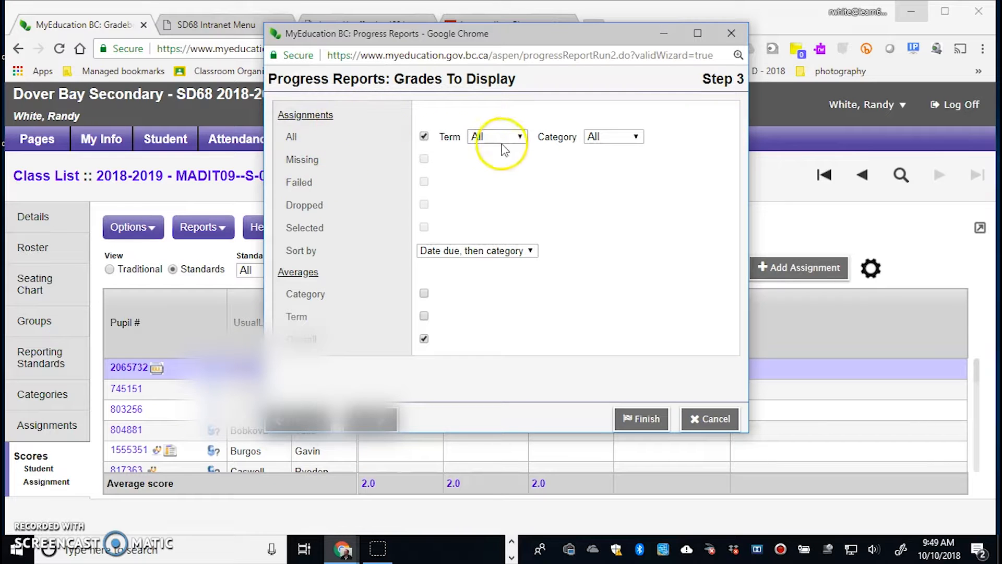
{"action": "left_click", "coordinate": [424, 338]}
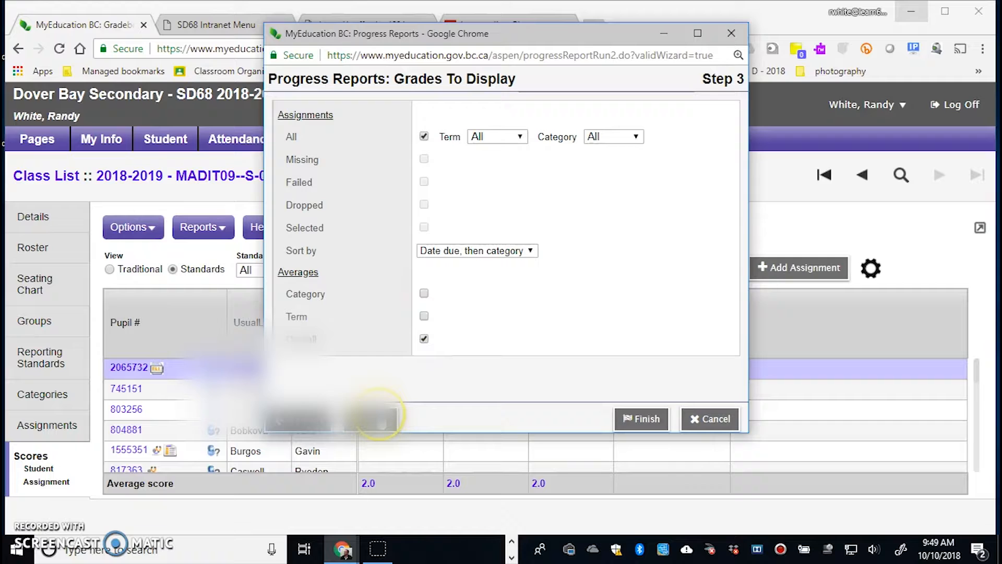
{"action": "left_click", "coordinate": [381, 420]}
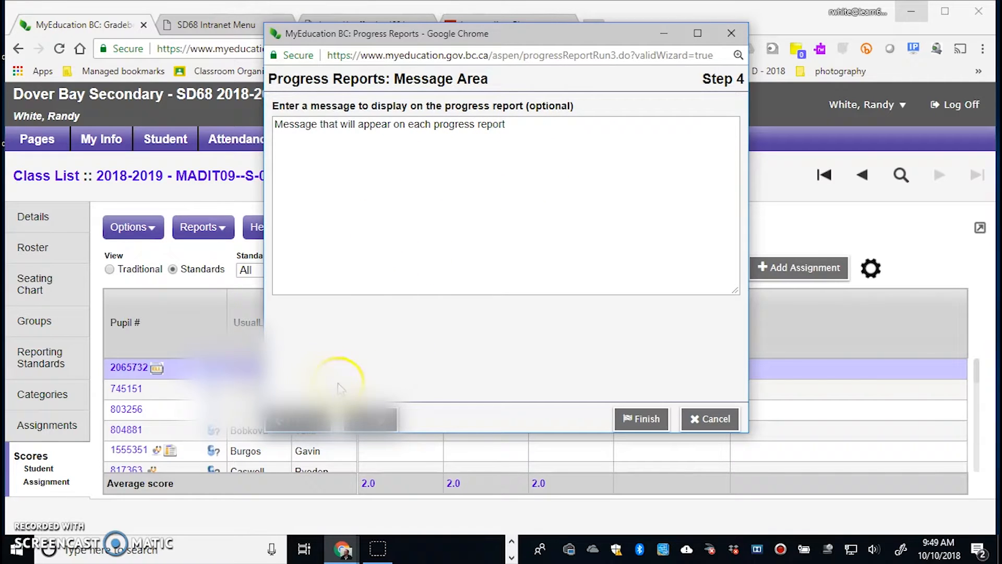
{"action": "left_click", "coordinate": [364, 420]}
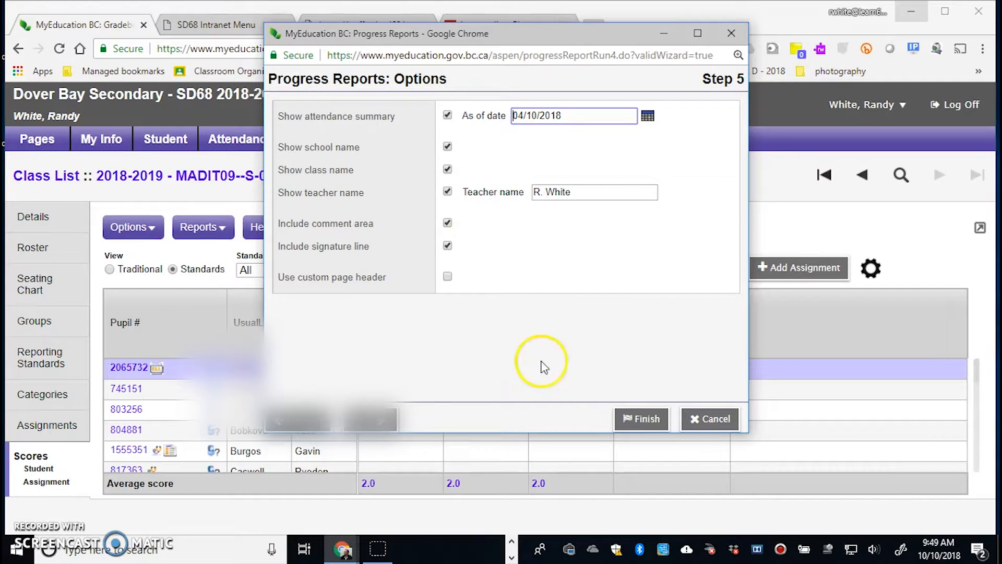
{"action": "left_click", "coordinate": [372, 417]}
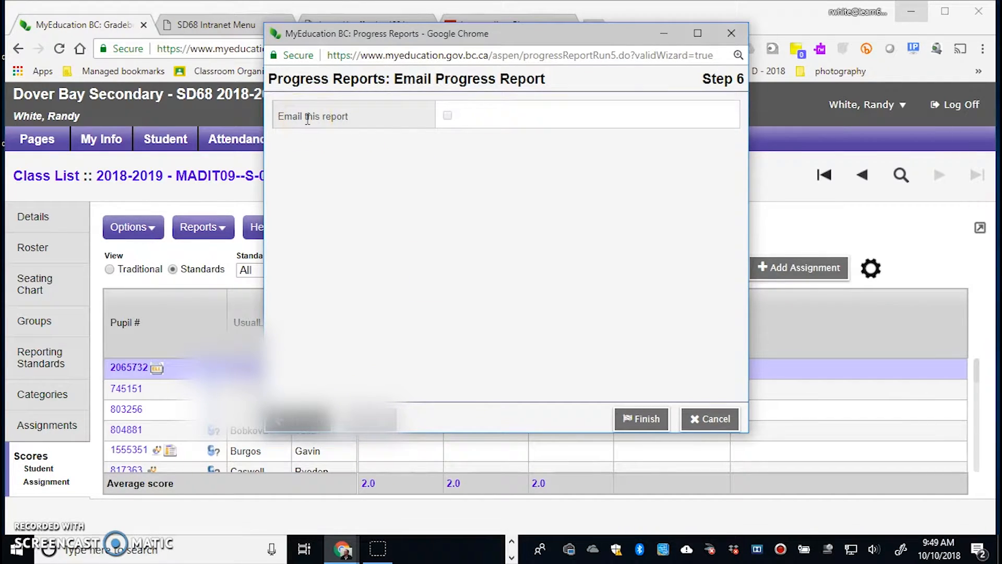
{"action": "left_click", "coordinate": [450, 117]}
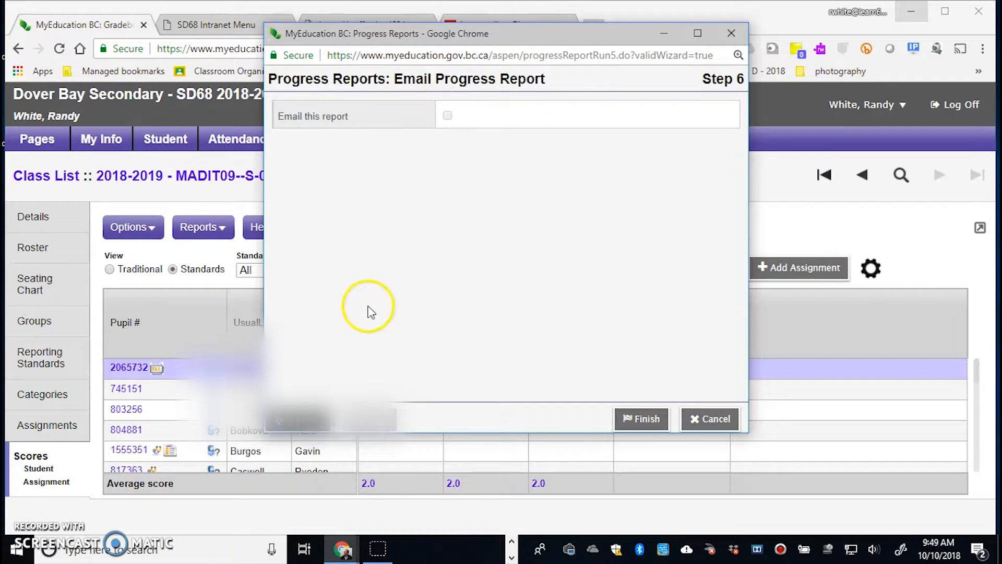
Generate the progress report, examine it at full window size and close it
{"action": "left_click", "coordinate": [640, 422]}
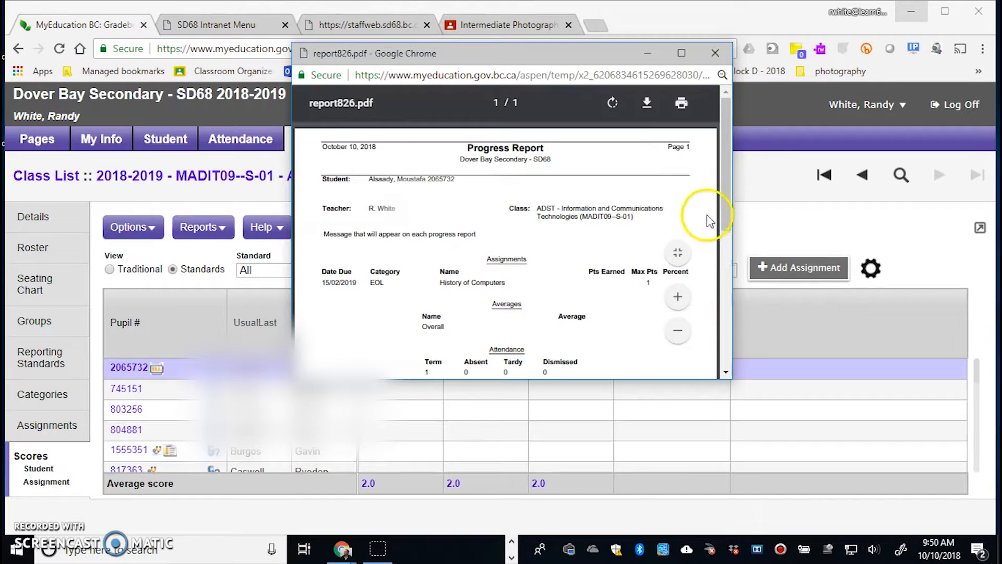
{"action": "left_click", "coordinate": [683, 56]}
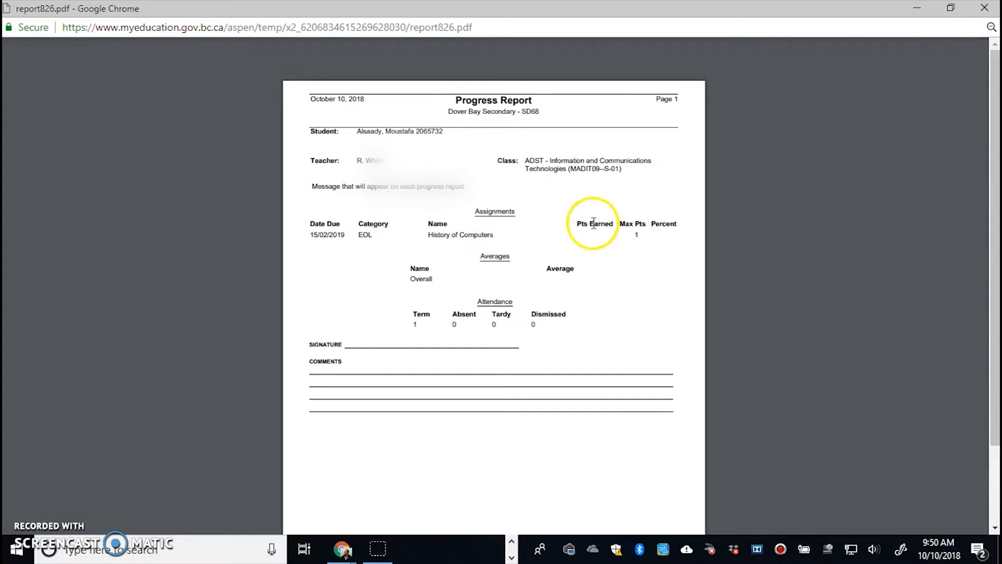
{"action": "left_click", "coordinate": [989, 10]}
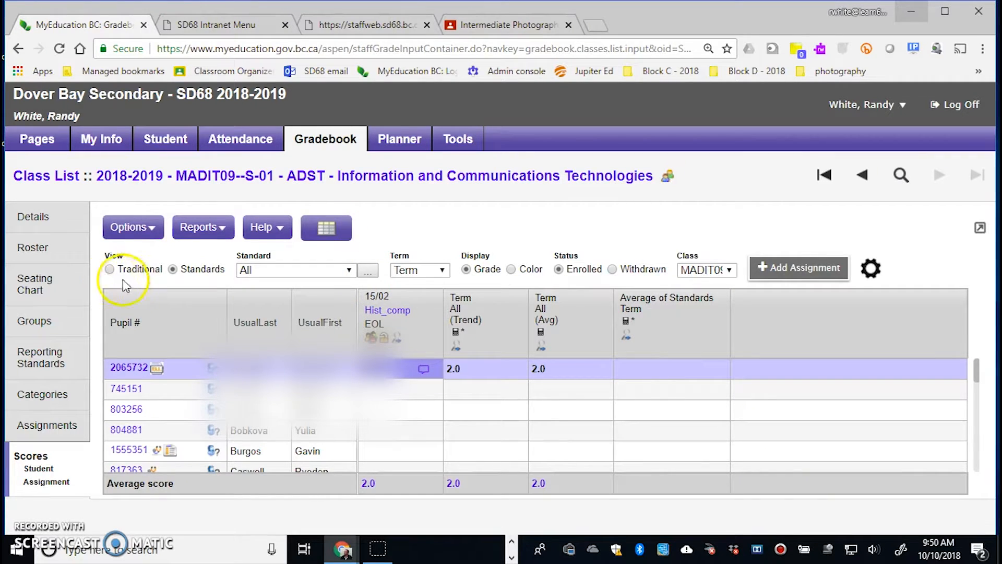
Switch the scores to Traditional view and set the first student's Hist_comp score to Developing (DEV)
{"action": "left_click", "coordinate": [109, 271]}
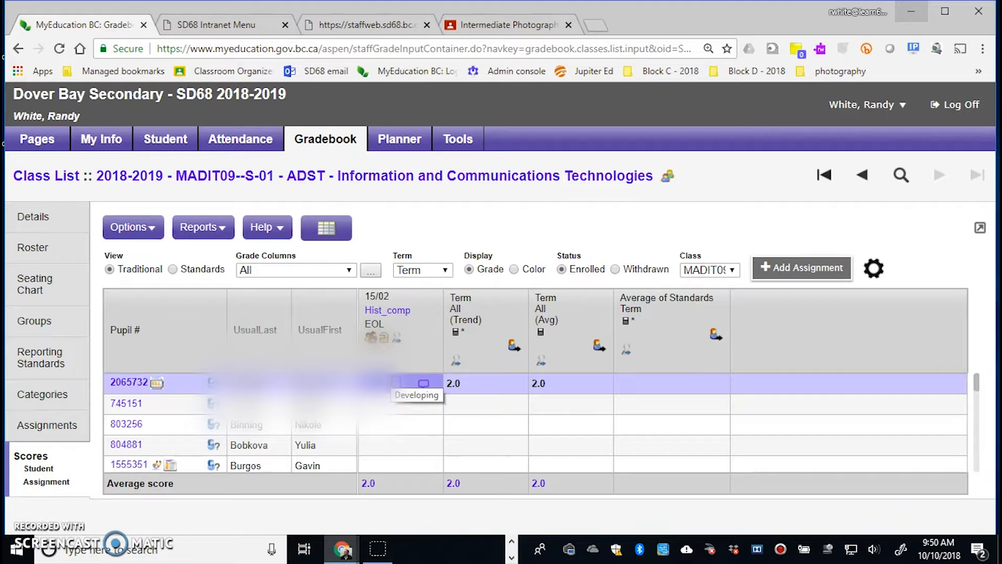
{"action": "left_click", "coordinate": [423, 384]}
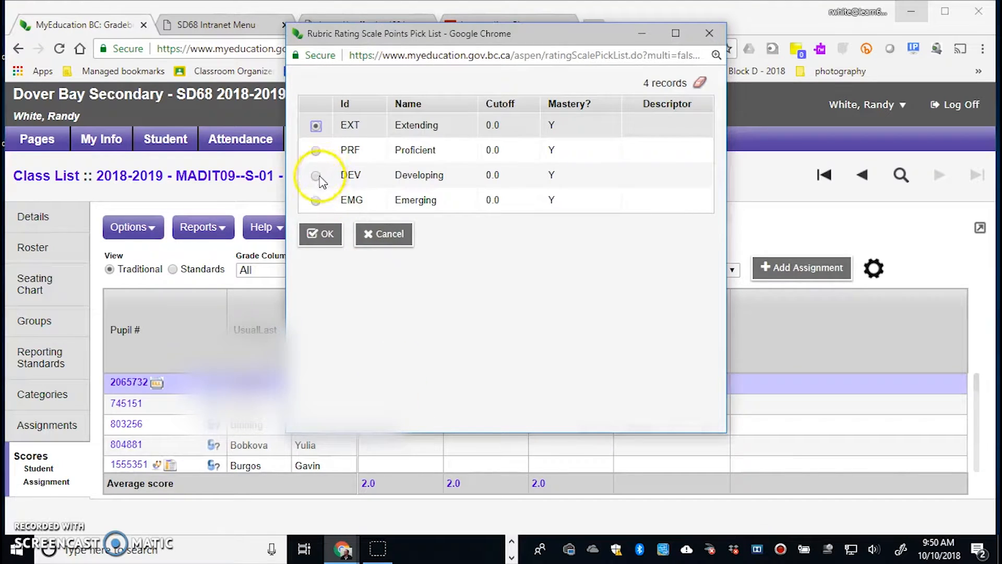
{"action": "left_click", "coordinate": [317, 176]}
{"action": "left_click", "coordinate": [338, 234]}
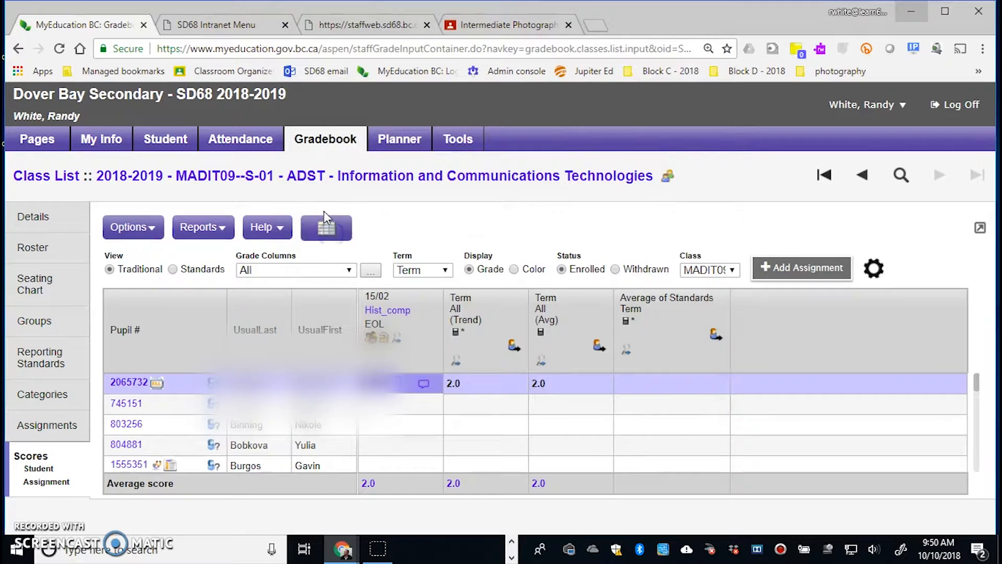
Add the assignment feedback "Proficient in reducing waste but developing in other standards covered." to the first student's Hist_comp score and save it
{"action": "left_click", "coordinate": [424, 385]}
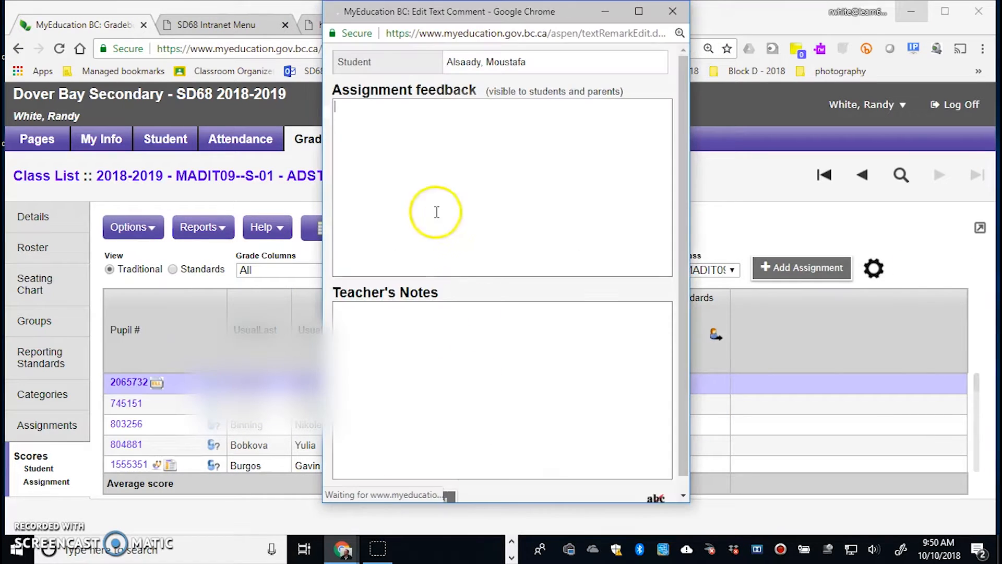
{"action": "left_click", "coordinate": [414, 116]}
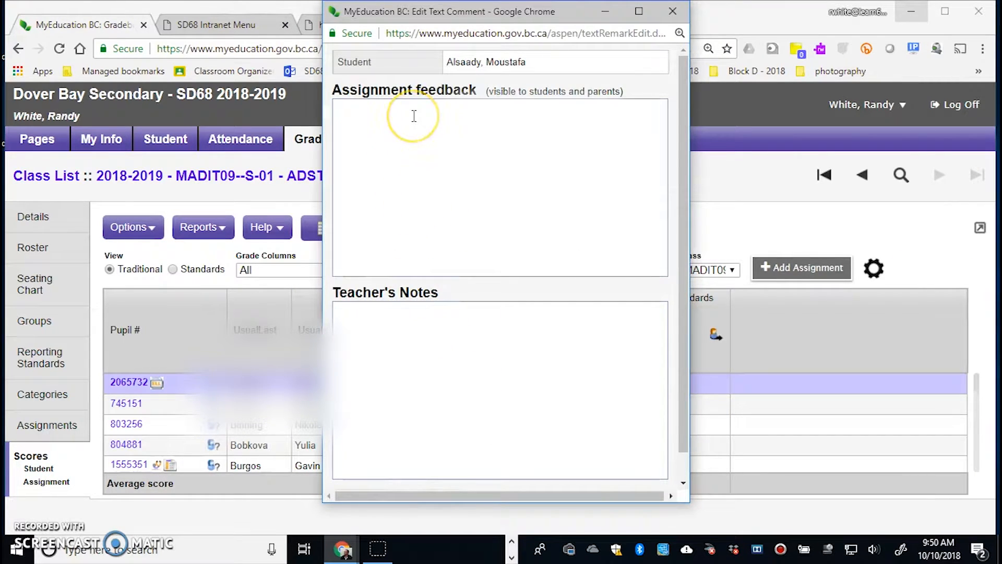
{"action": "type", "text": "Proficient in reducing waste but developing in other standards ass"}
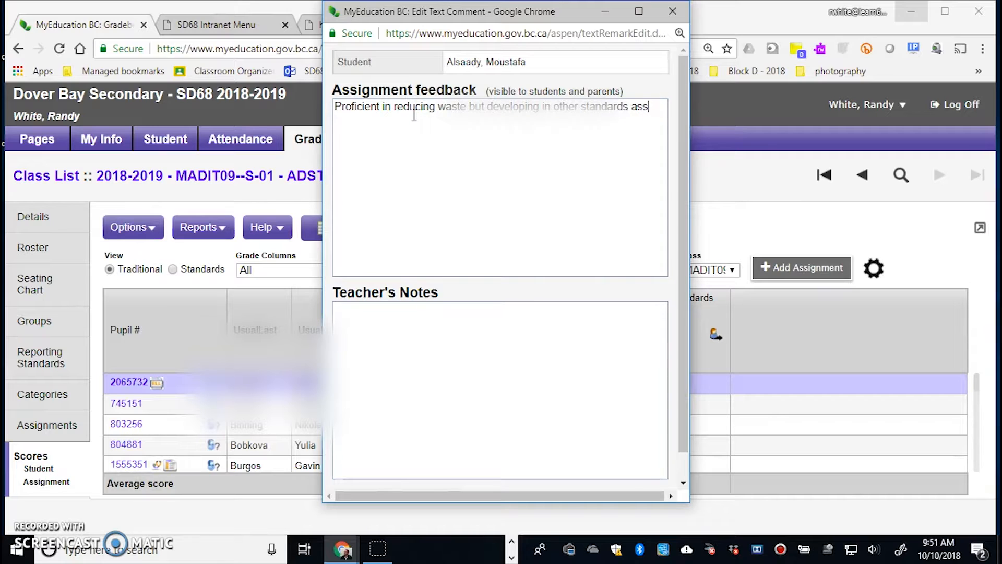
{"action": "key", "text": "BackSpace"}
{"action": "key", "text": "BackSpace"}
{"action": "key", "text": "BackSpace"}
{"action": "type", "text": "covered."}
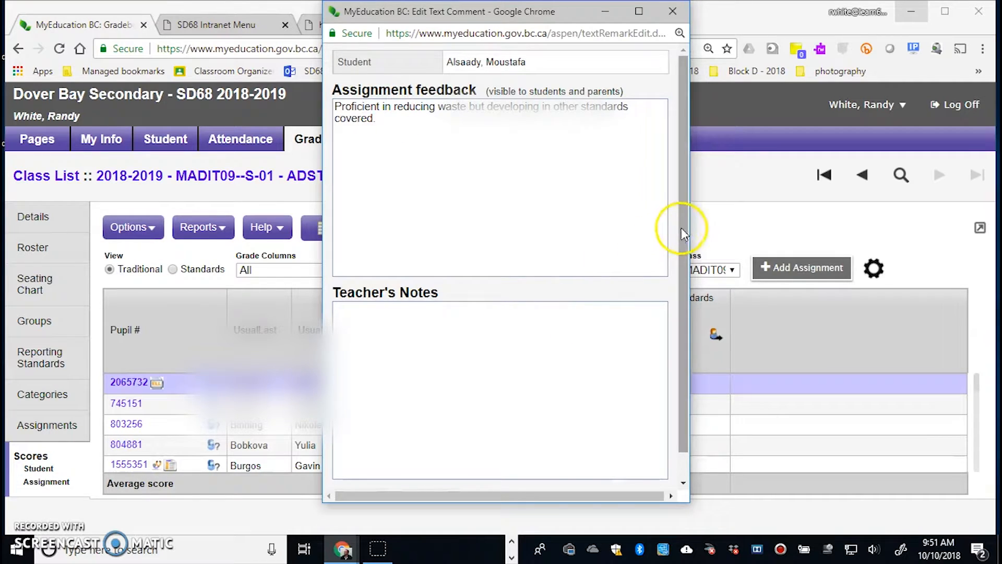
{"action": "left_click_drag", "start_coordinate": [681, 227], "coordinate": [669, 308]}
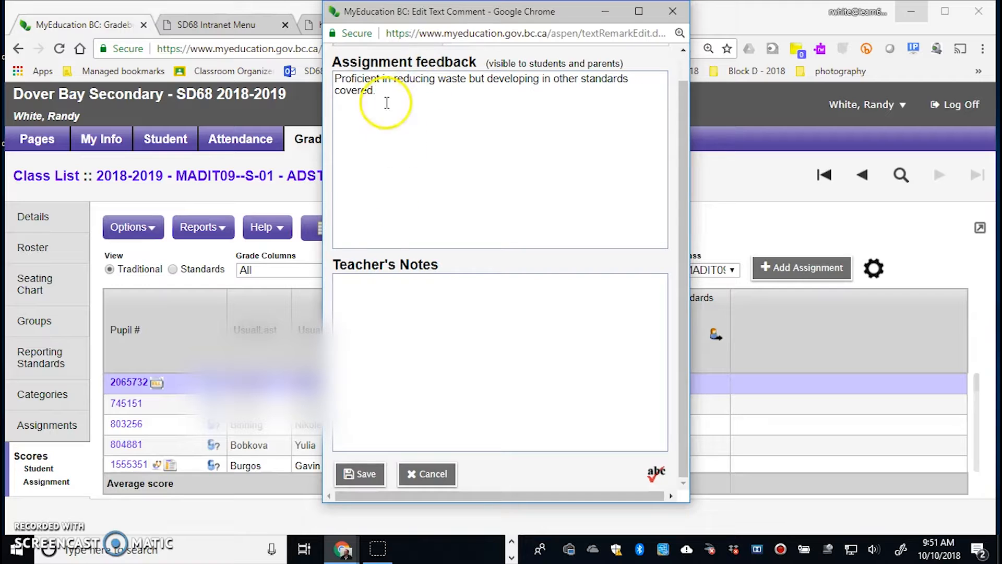
{"action": "left_click", "coordinate": [358, 472]}
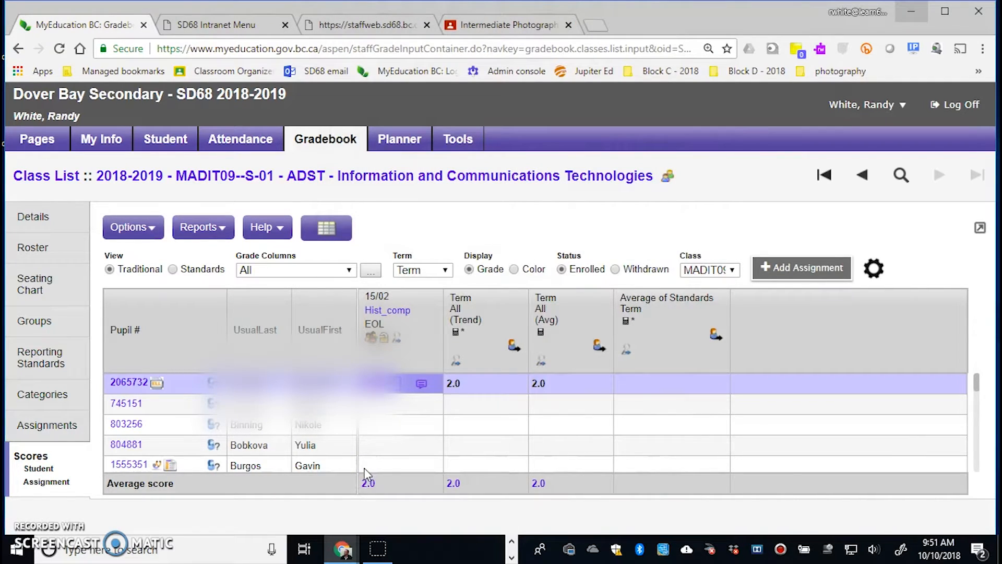
Start Progress Reports from the Scores page for selected students and choose only the first student
{"action": "left_click", "coordinate": [202, 225]}
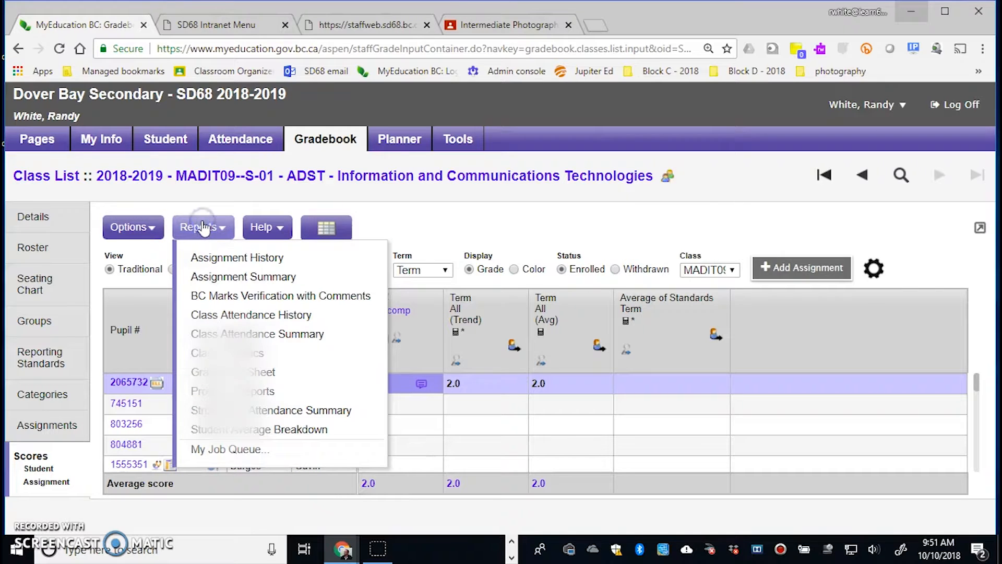
{"action": "left_click", "coordinate": [266, 395]}
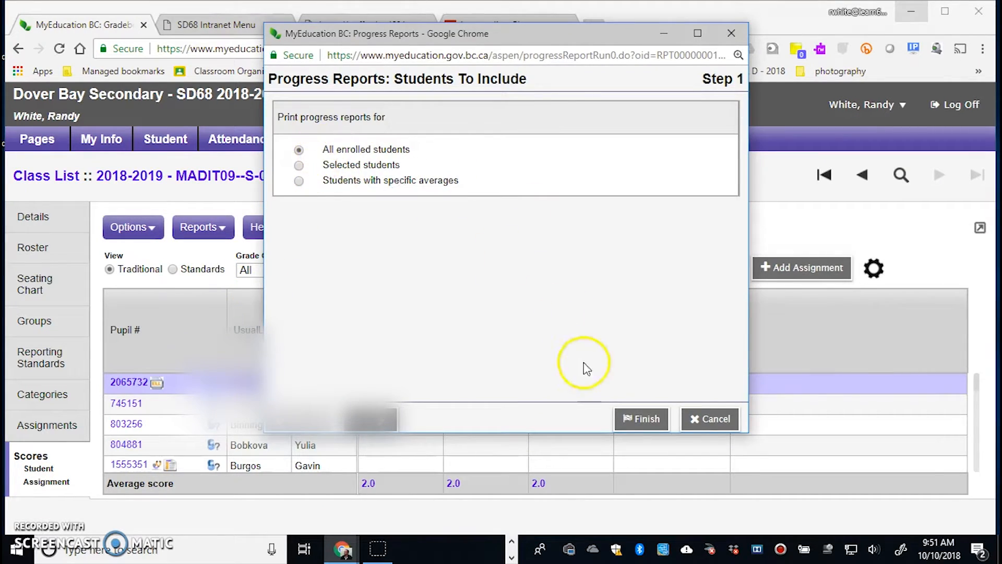
{"action": "left_click", "coordinate": [299, 165]}
{"action": "left_click", "coordinate": [392, 216]}
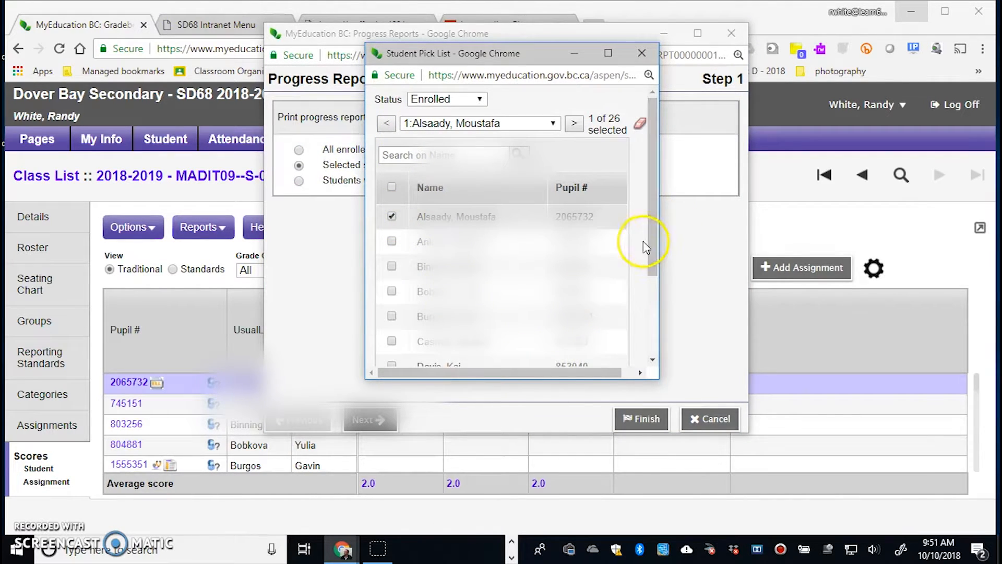
{"action": "left_click_drag", "start_coordinate": [653, 237], "coordinate": [653, 329]}
{"action": "left_click", "coordinate": [395, 353]}
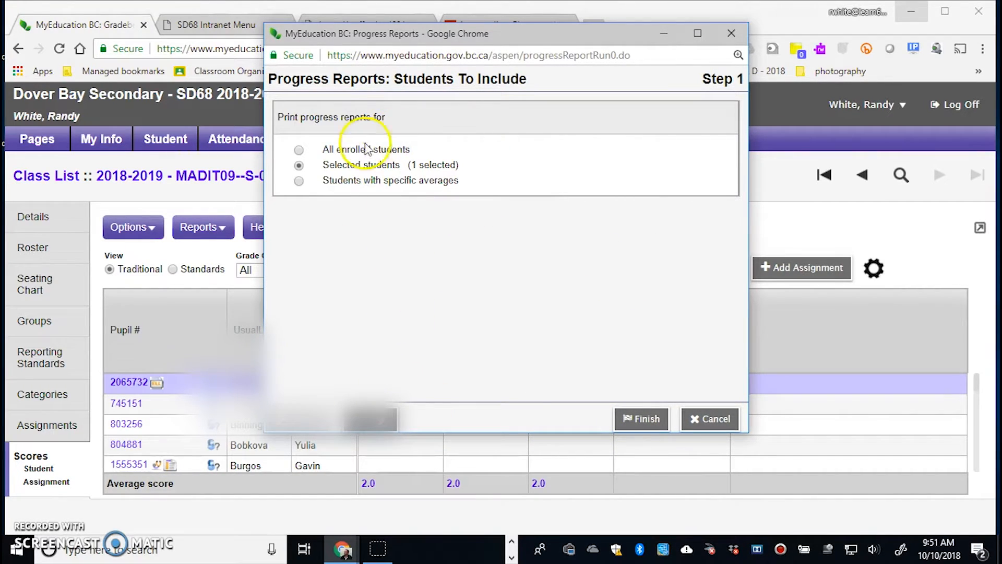
Finish the report with its existing settings, check the resulting PDF at full window size and close it
{"action": "left_click", "coordinate": [640, 418]}
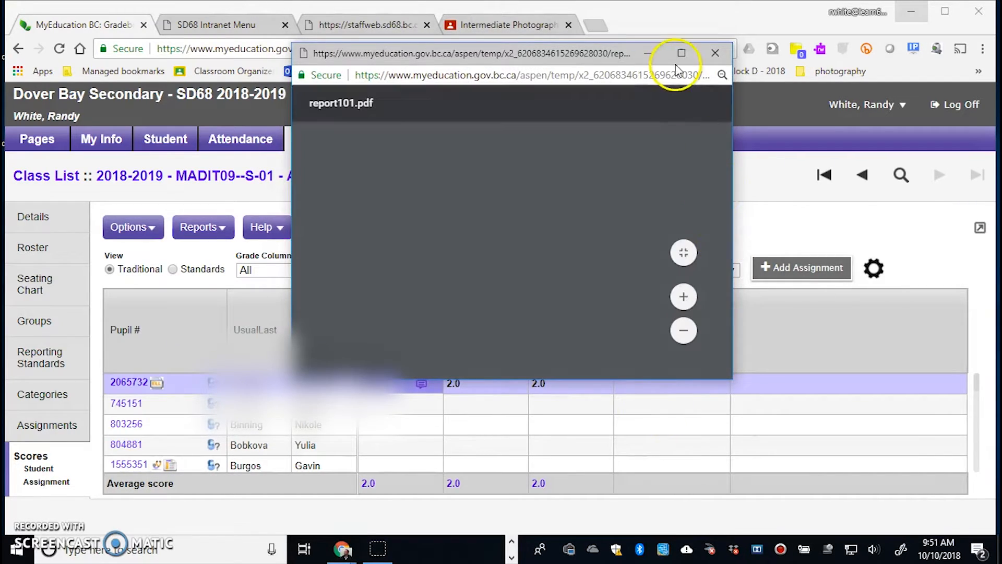
{"action": "left_click", "coordinate": [684, 53]}
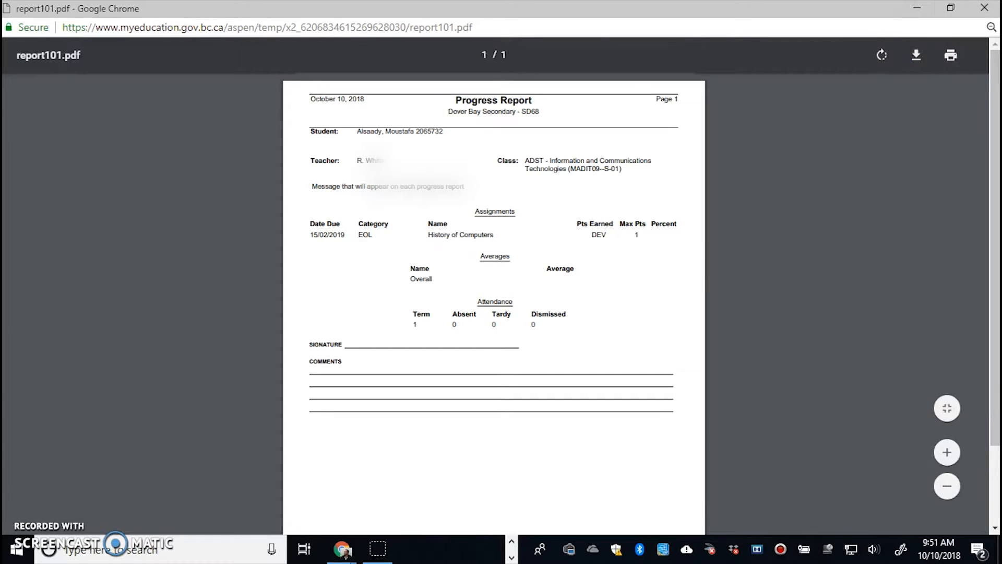
{"action": "left_click", "coordinate": [990, 6]}
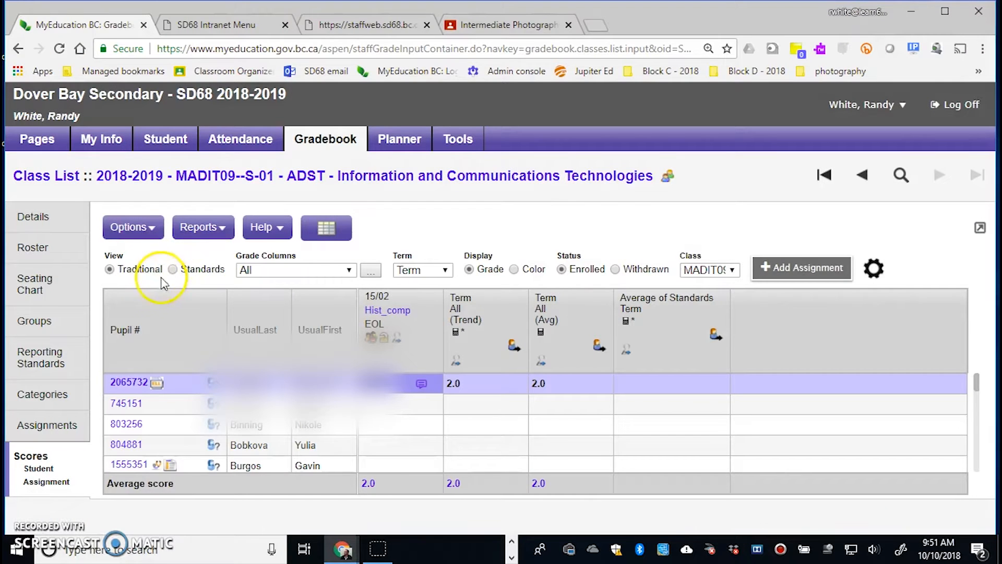
Switch the scores to Standards view and examine the single-assignment and single-student views for the first student's standard scores and feedback
{"action": "left_click", "coordinate": [172, 269]}
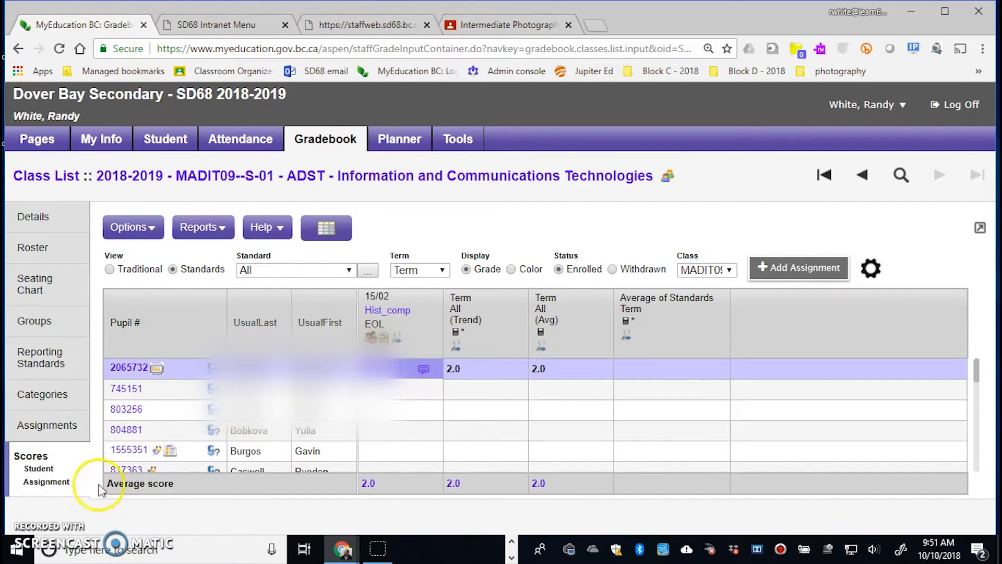
{"action": "left_click", "coordinate": [42, 483]}
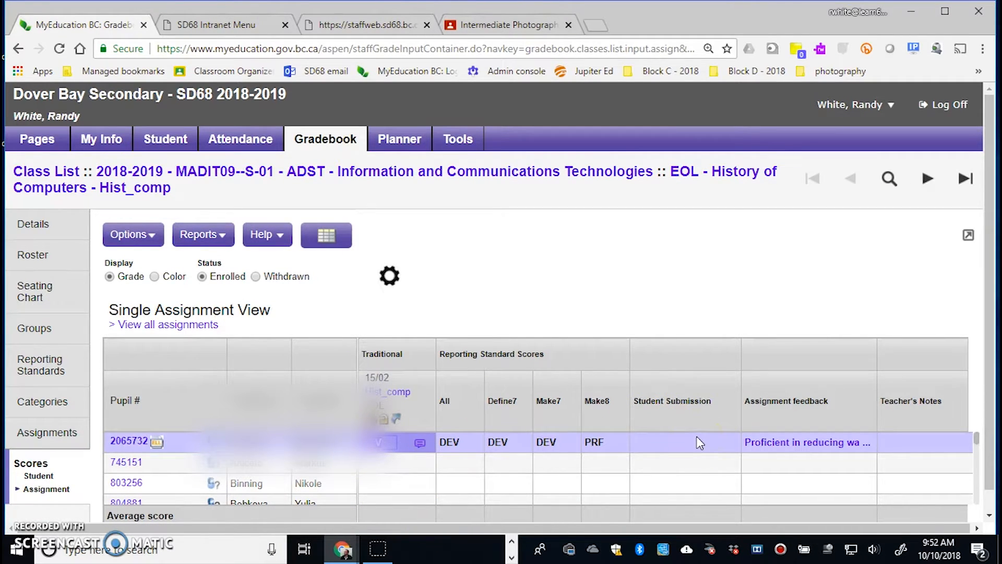
{"action": "left_click", "coordinate": [34, 477]}
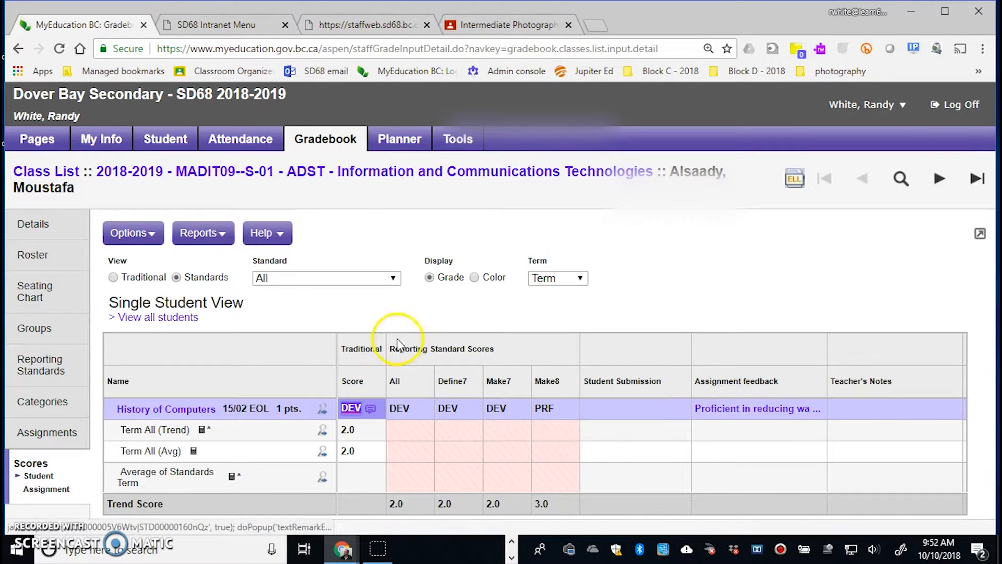
{"action": "left_click", "coordinate": [219, 234]}
{"action": "left_click", "coordinate": [135, 234]}
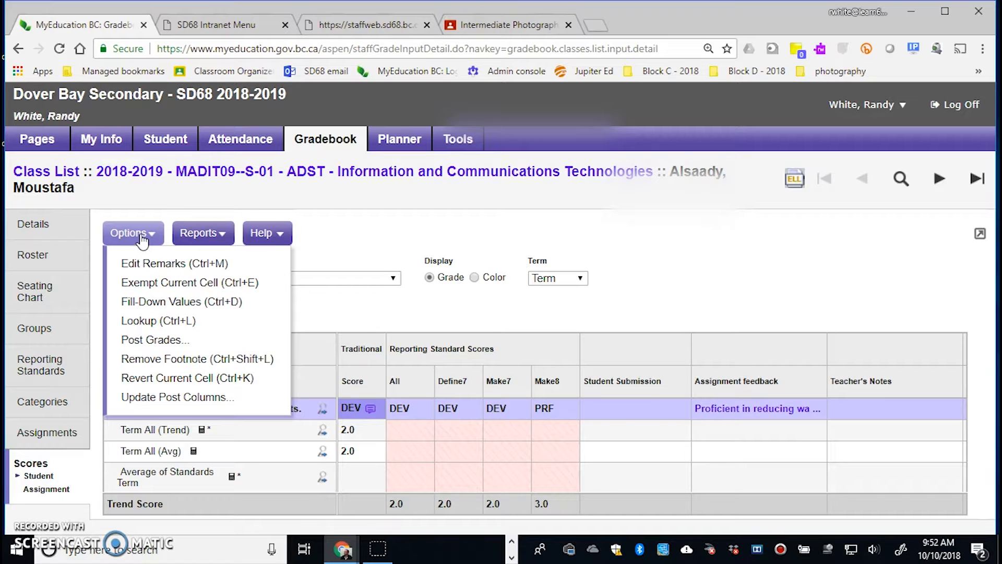
{"action": "left_click", "coordinate": [384, 233]}
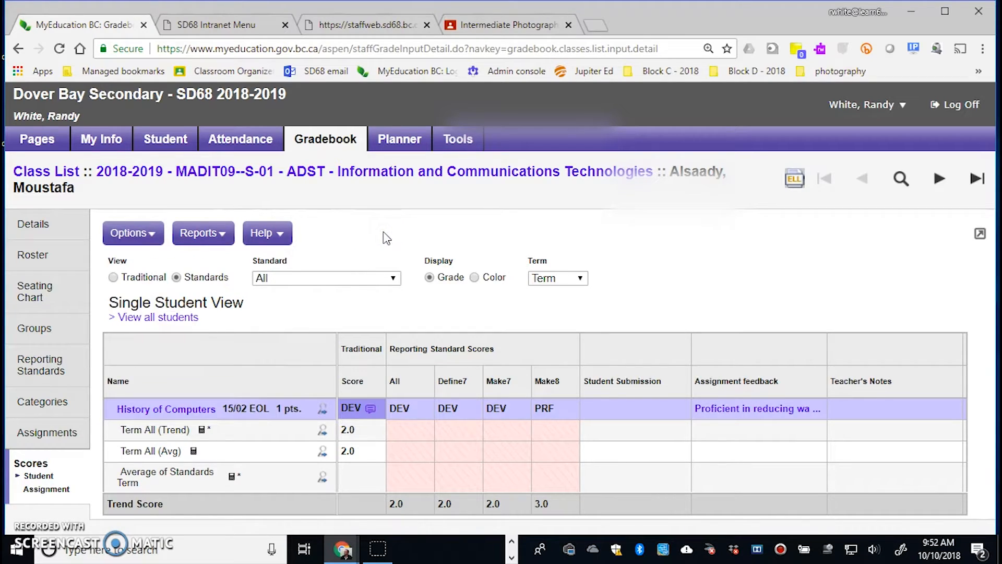
{"action": "left_click", "coordinate": [19, 476]}
{"action": "left_click", "coordinate": [19, 478]}
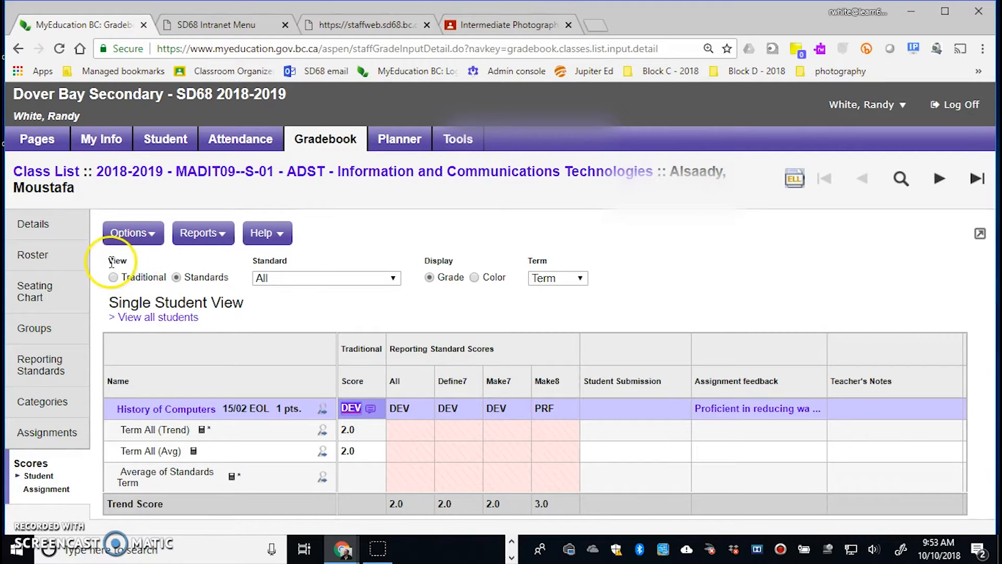
Set the single-student view to Traditional, revisit the single-assignment view, and check the first student's Hist_comp feedback on the class Scores page
{"action": "left_click", "coordinate": [112, 277]}
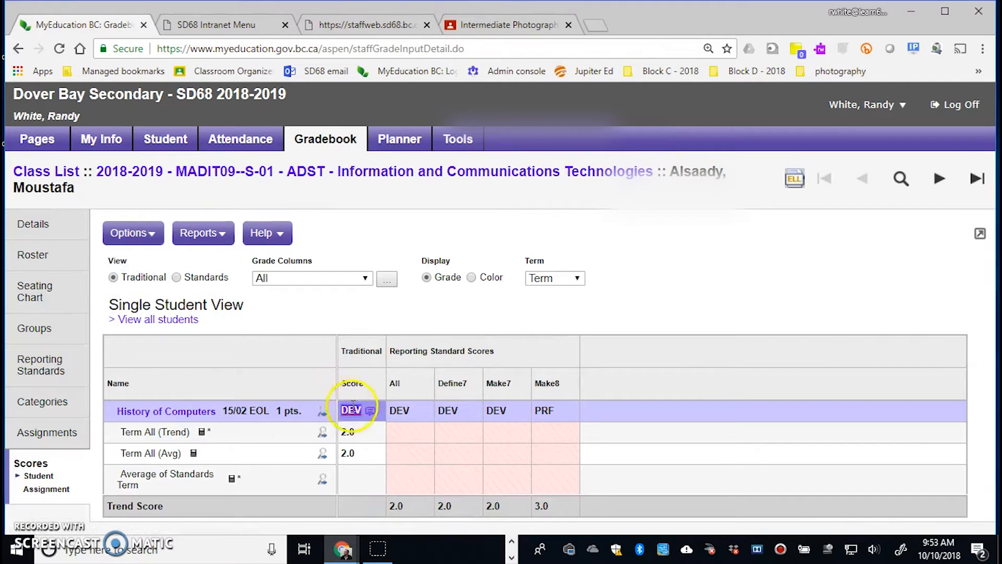
{"action": "left_click", "coordinate": [46, 490]}
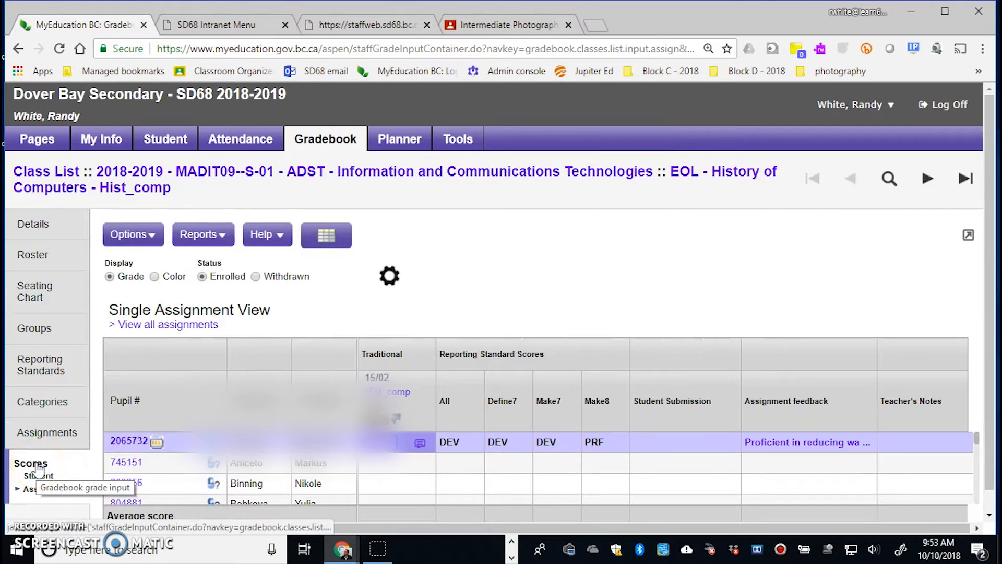
{"action": "left_click", "coordinate": [38, 477]}
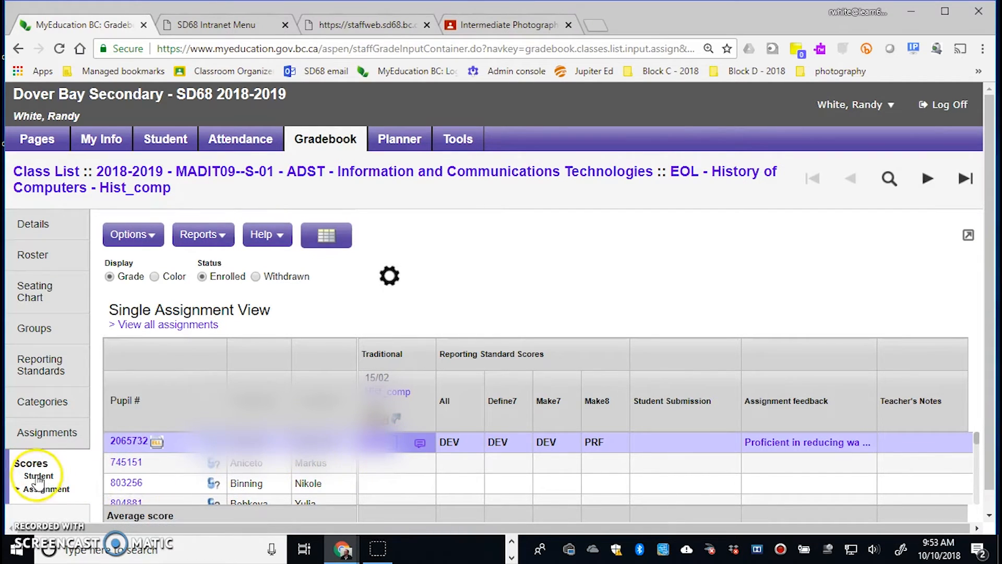
{"action": "left_click", "coordinate": [38, 478]}
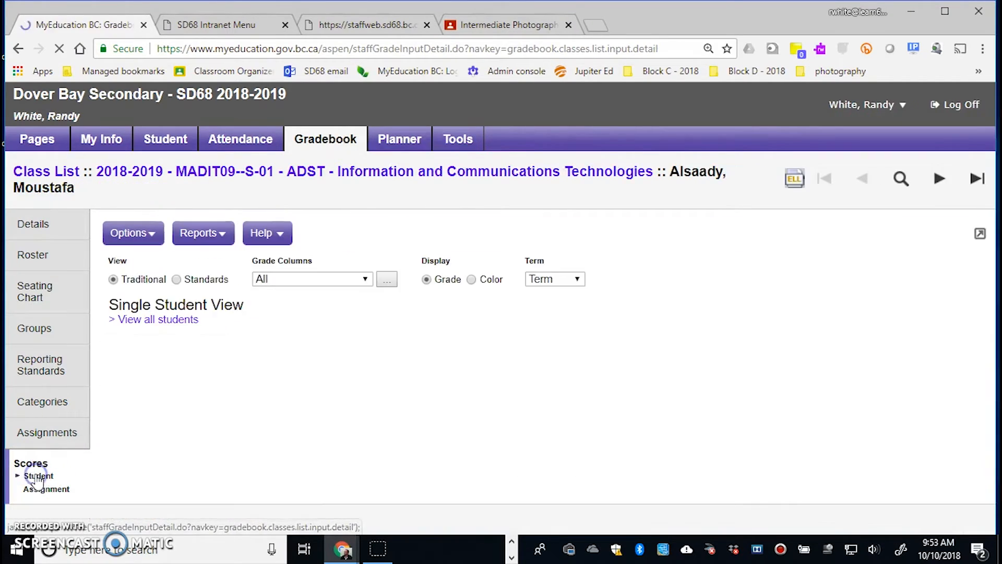
{"action": "left_click", "coordinate": [33, 463]}
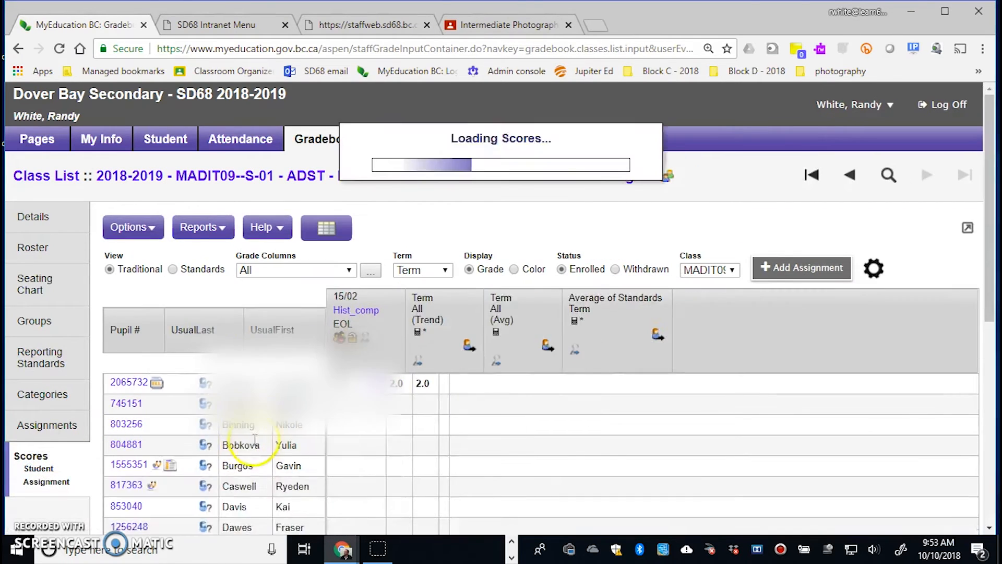
{"action": "mouse_move", "coordinate": [423, 386]}
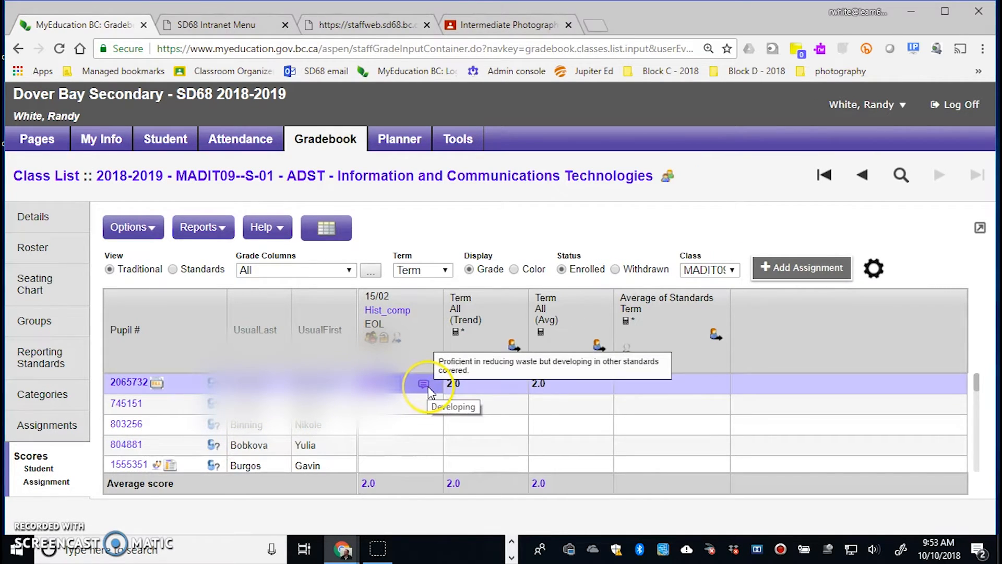